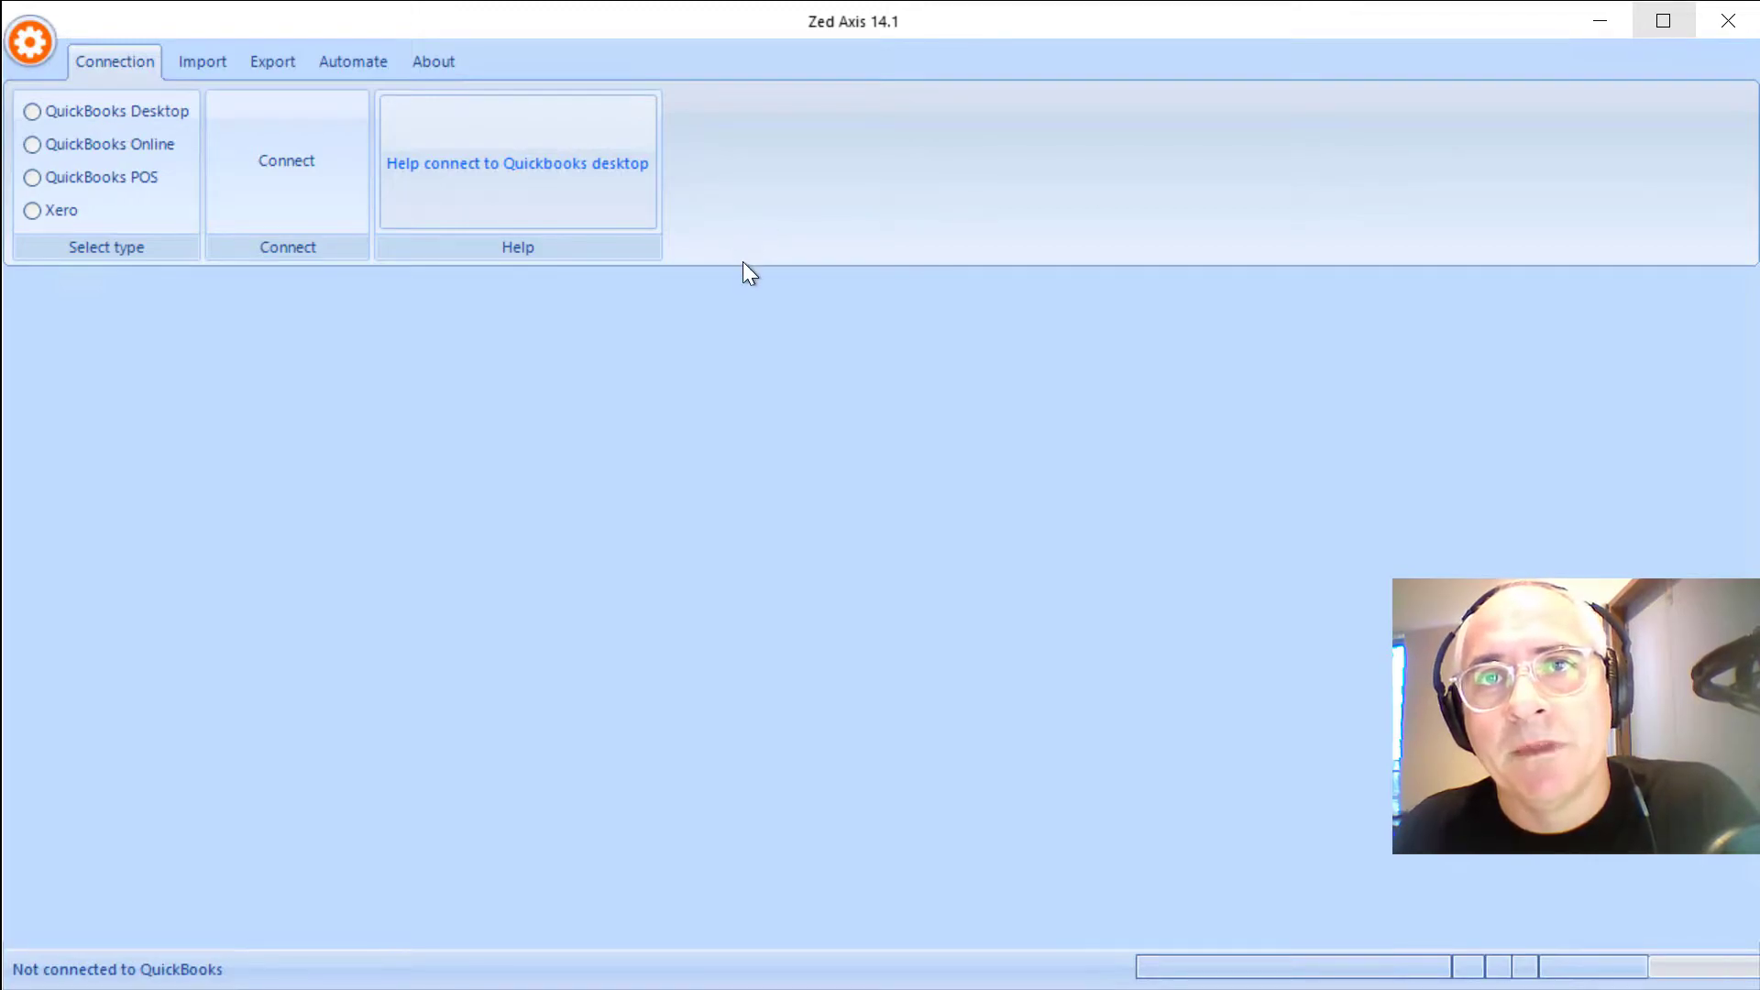
# Connect to the QuickBooks POS company Rozelle Sports on computer HP-Z640
pyautogui.click(106, 182)
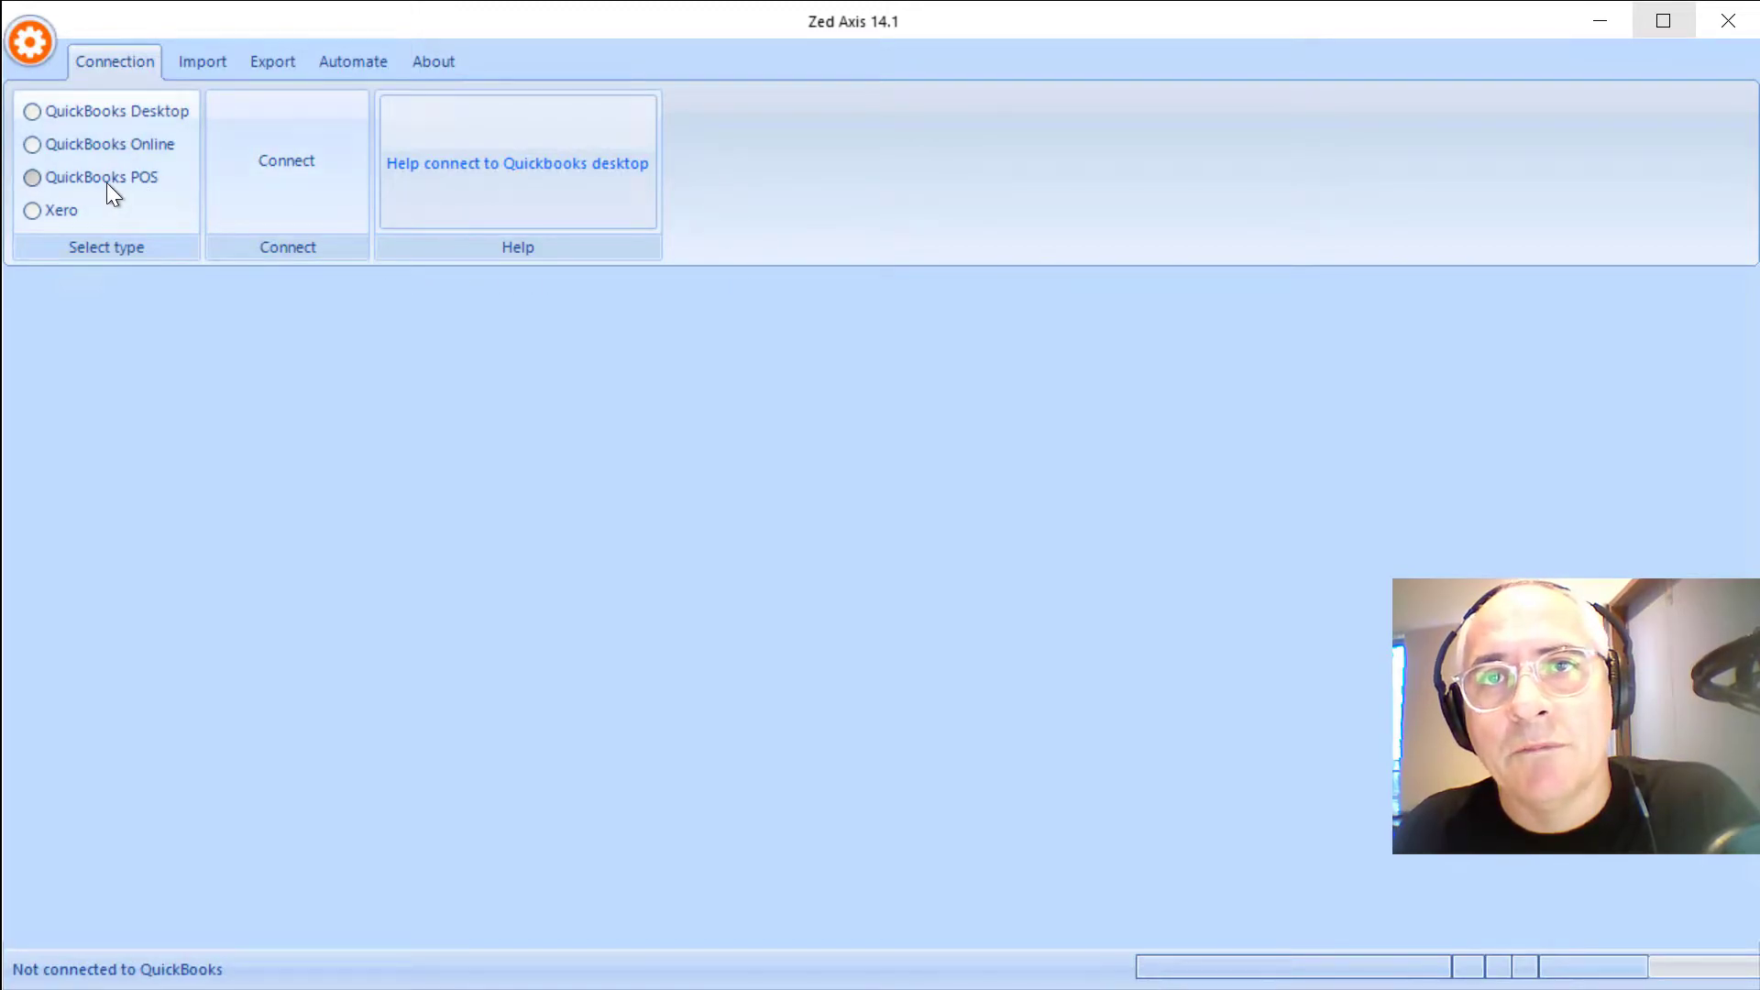
pyautogui.click(275, 168)
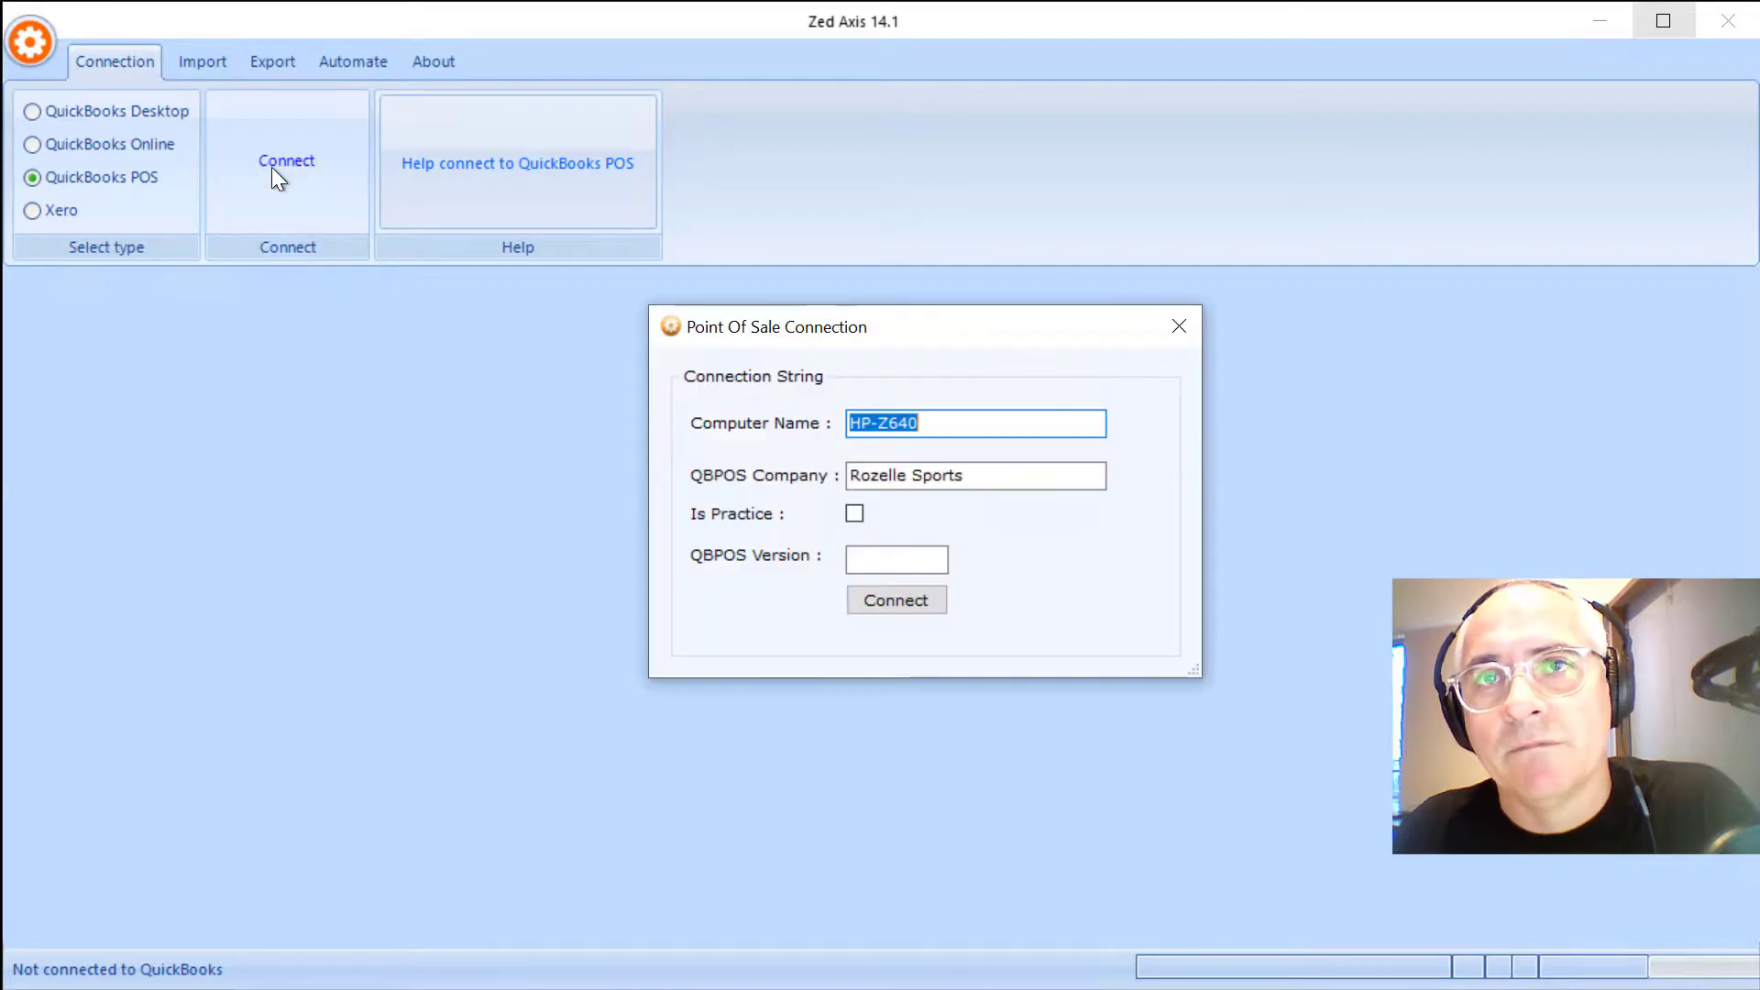
pyautogui.click(898, 599)
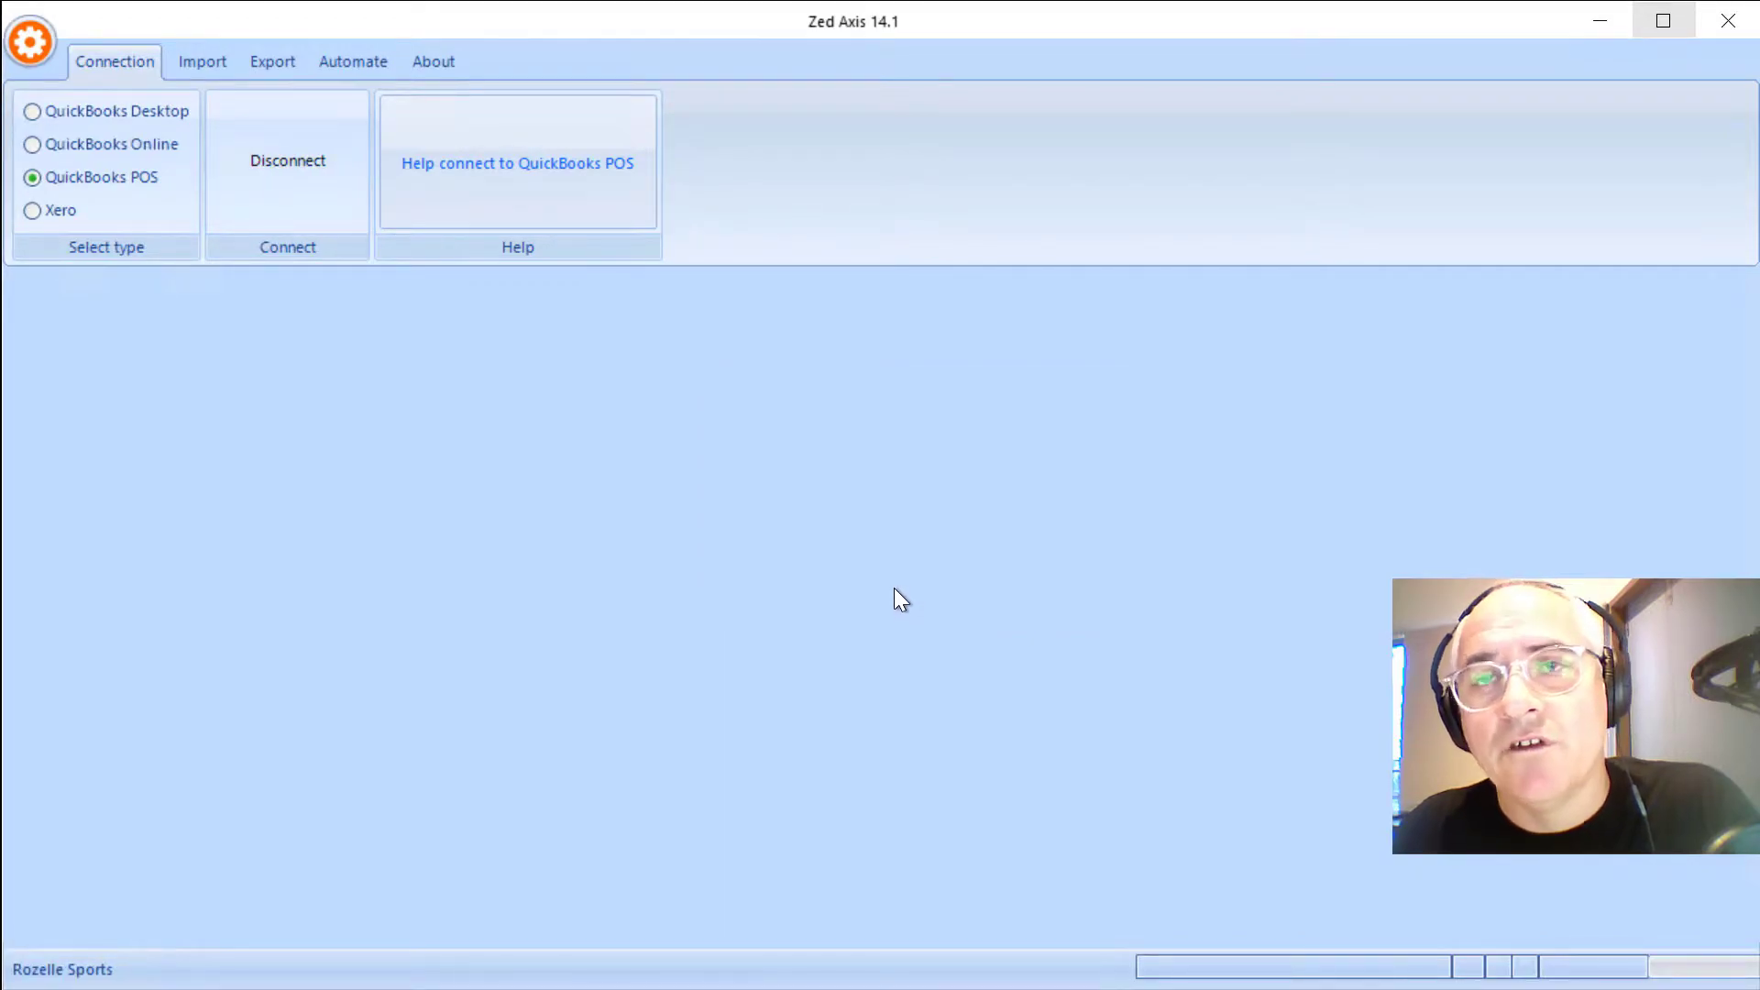
# Load Voucher.txt from the QuickBooks POS txt test data folder as the file to import
pyautogui.click(205, 59)
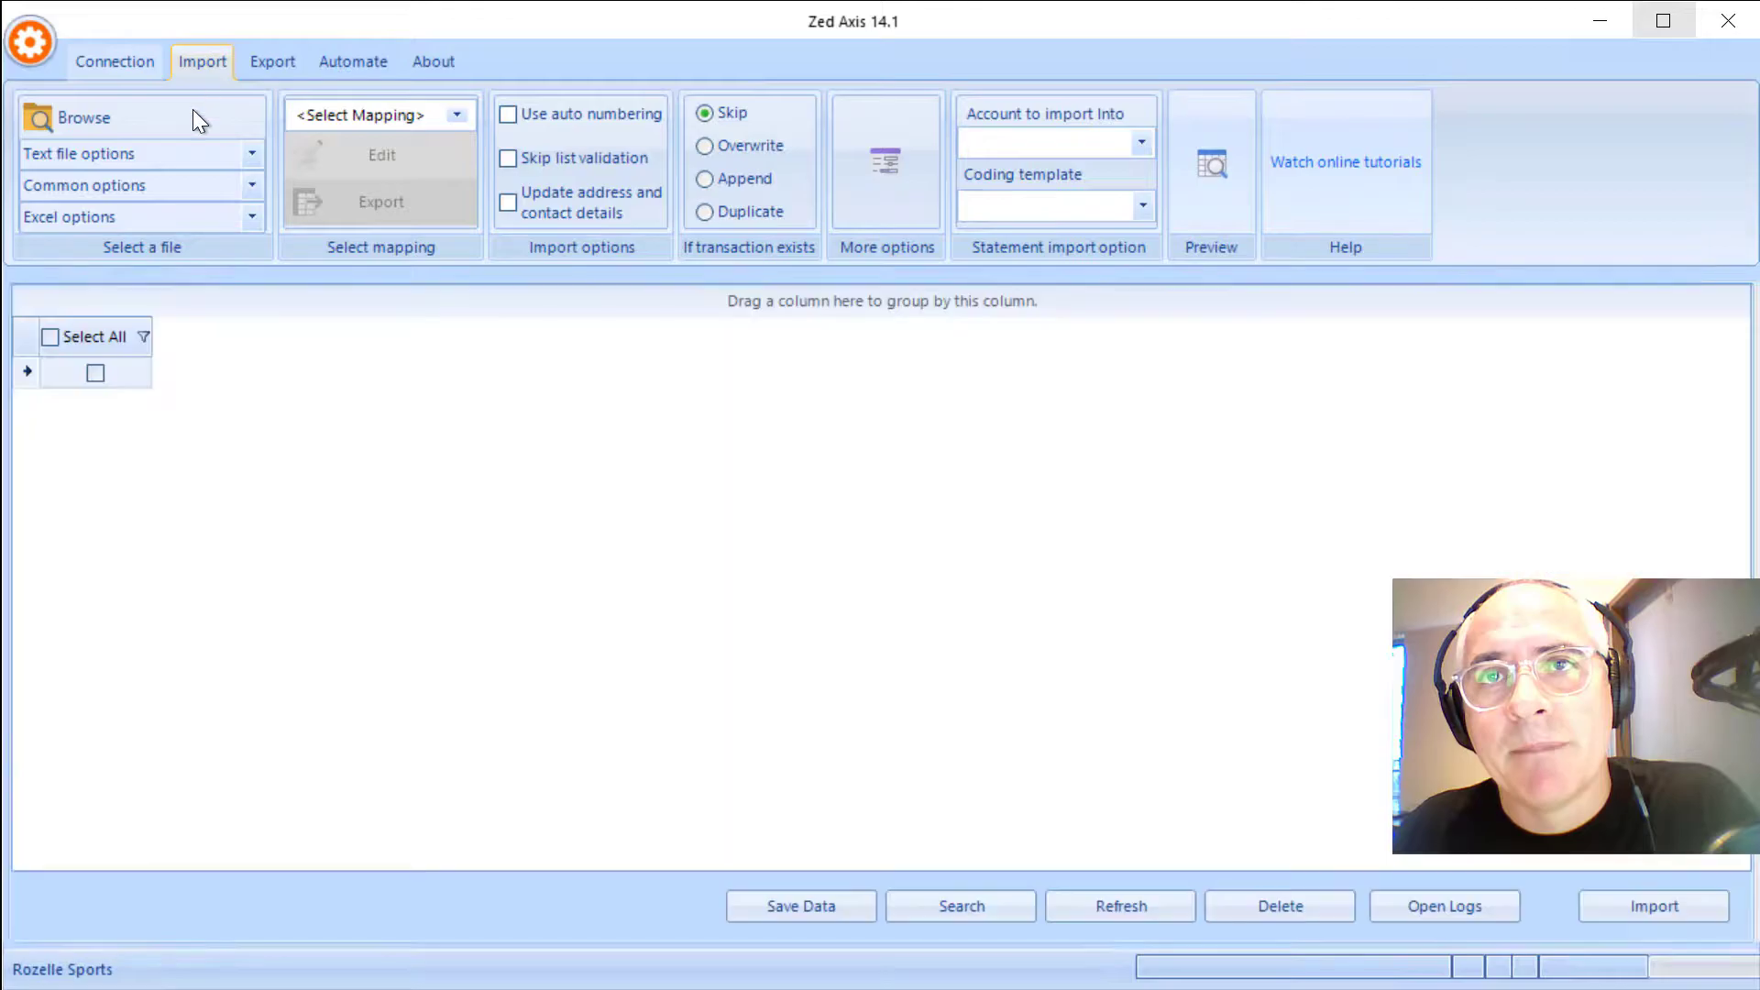
pyautogui.click(199, 120)
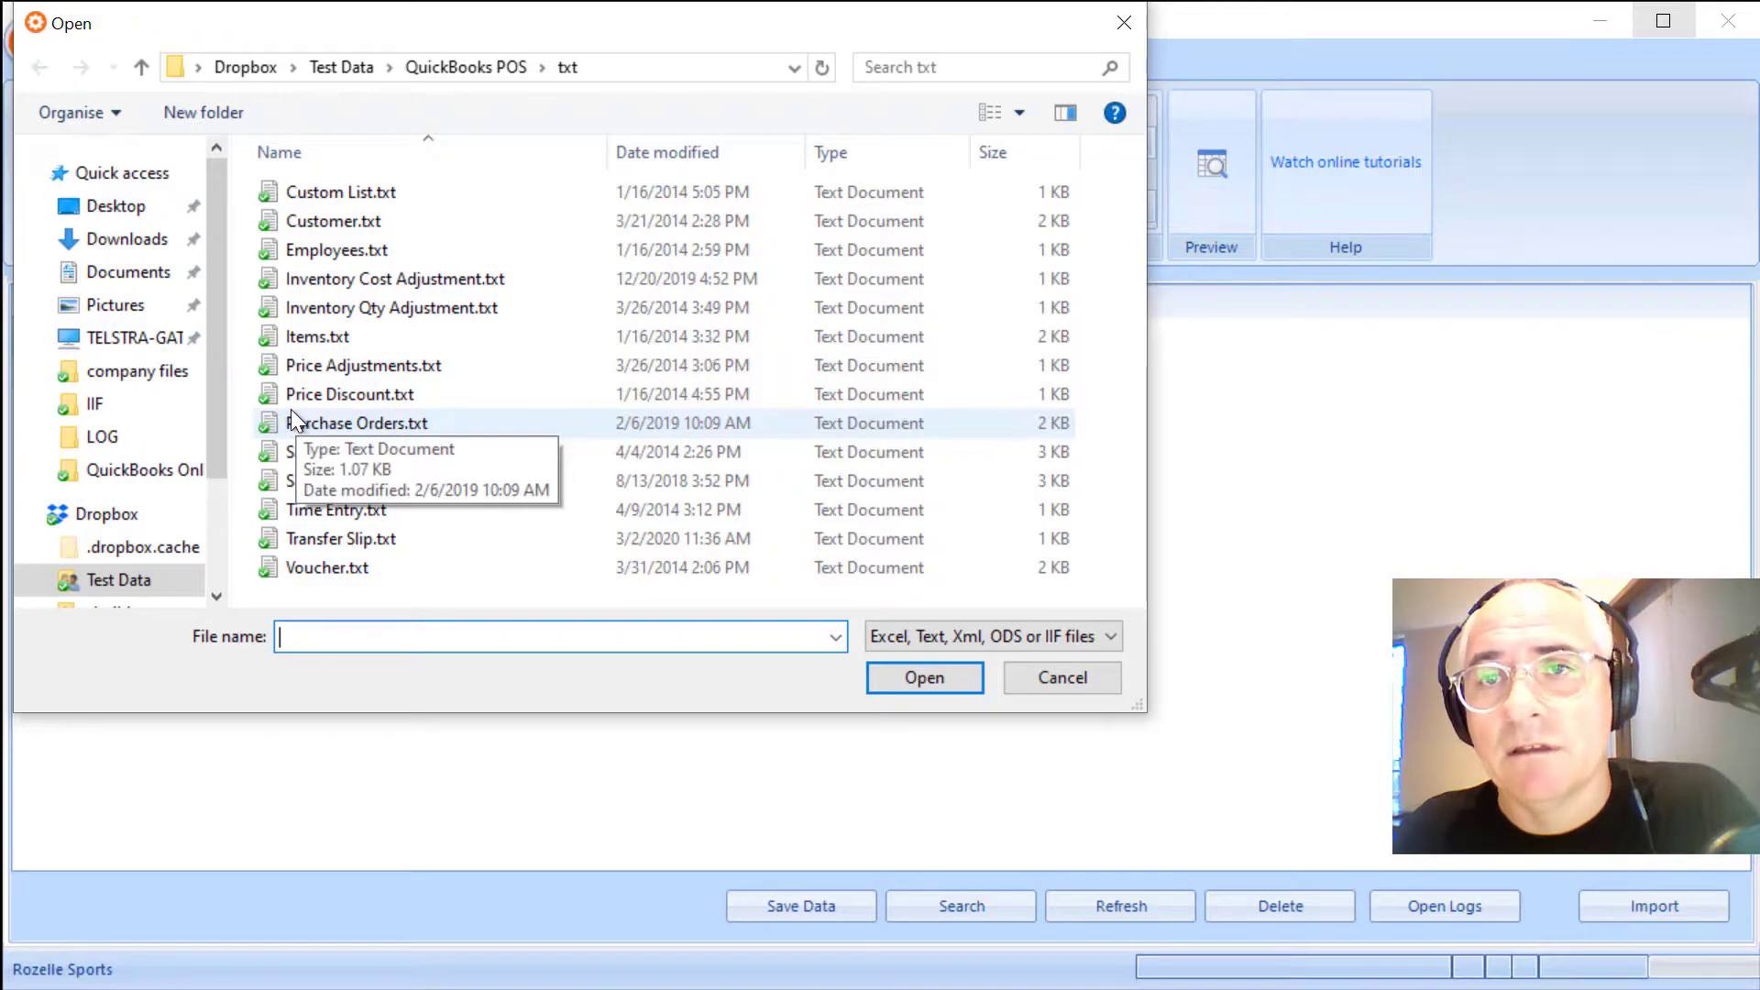
pyautogui.click(341, 568)
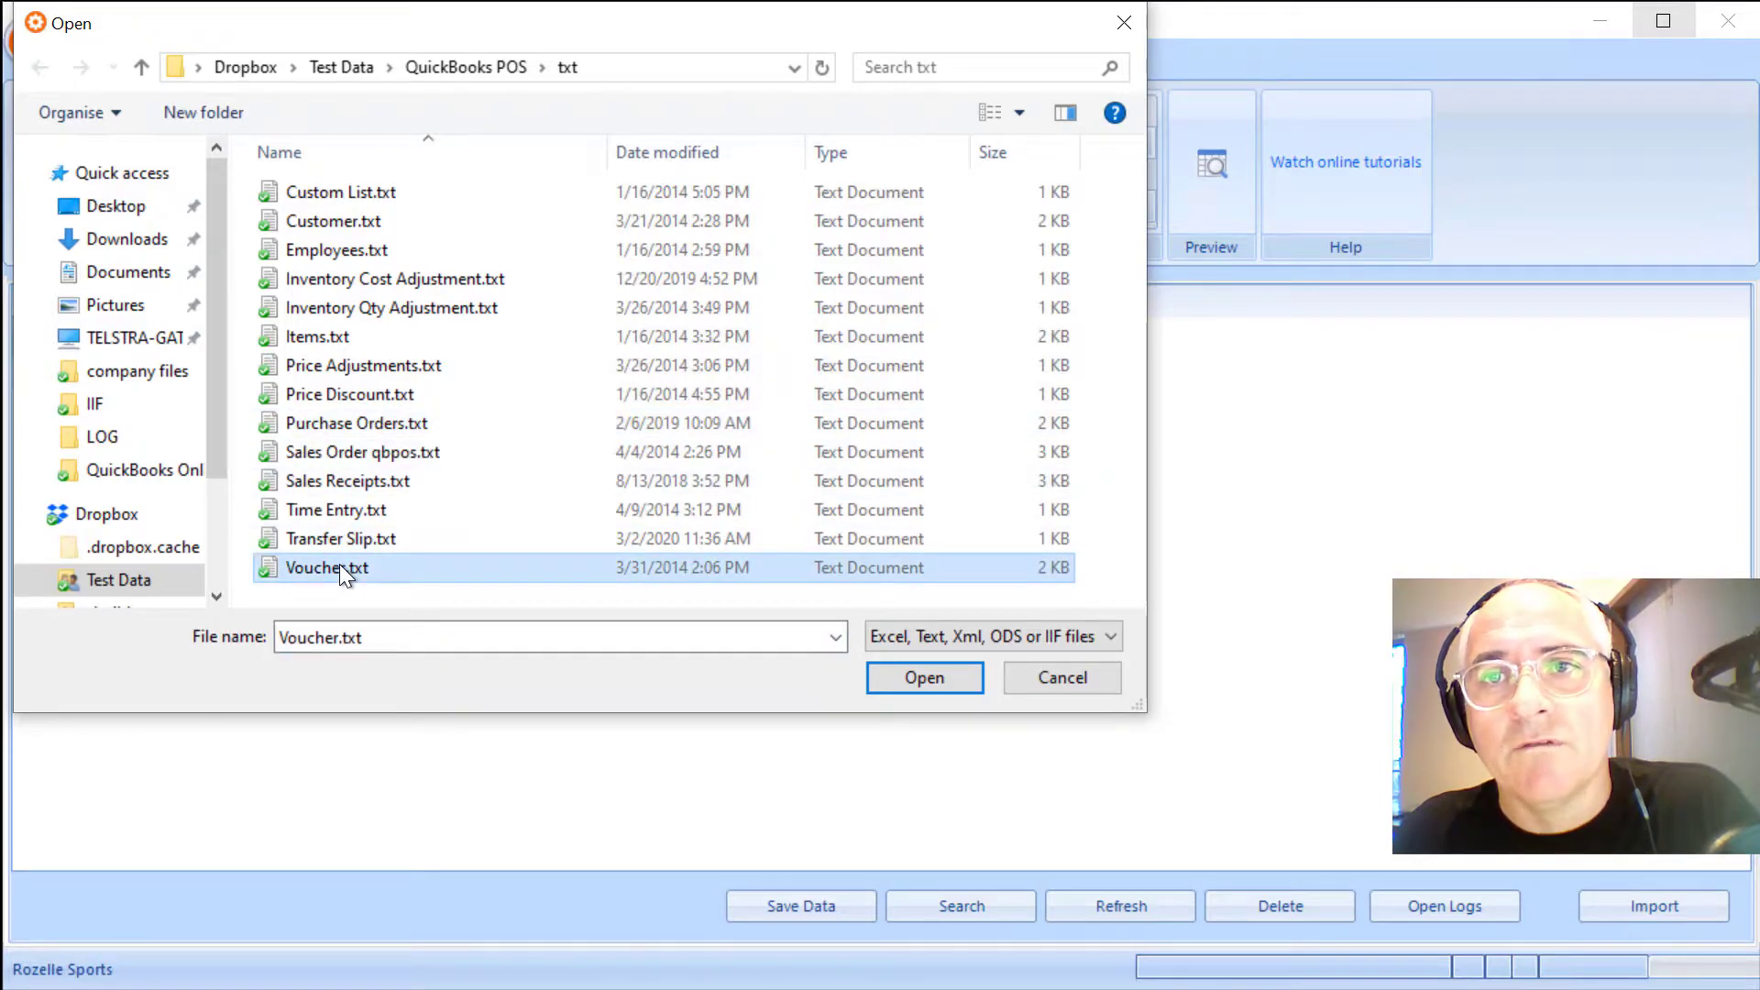
pyautogui.click(924, 676)
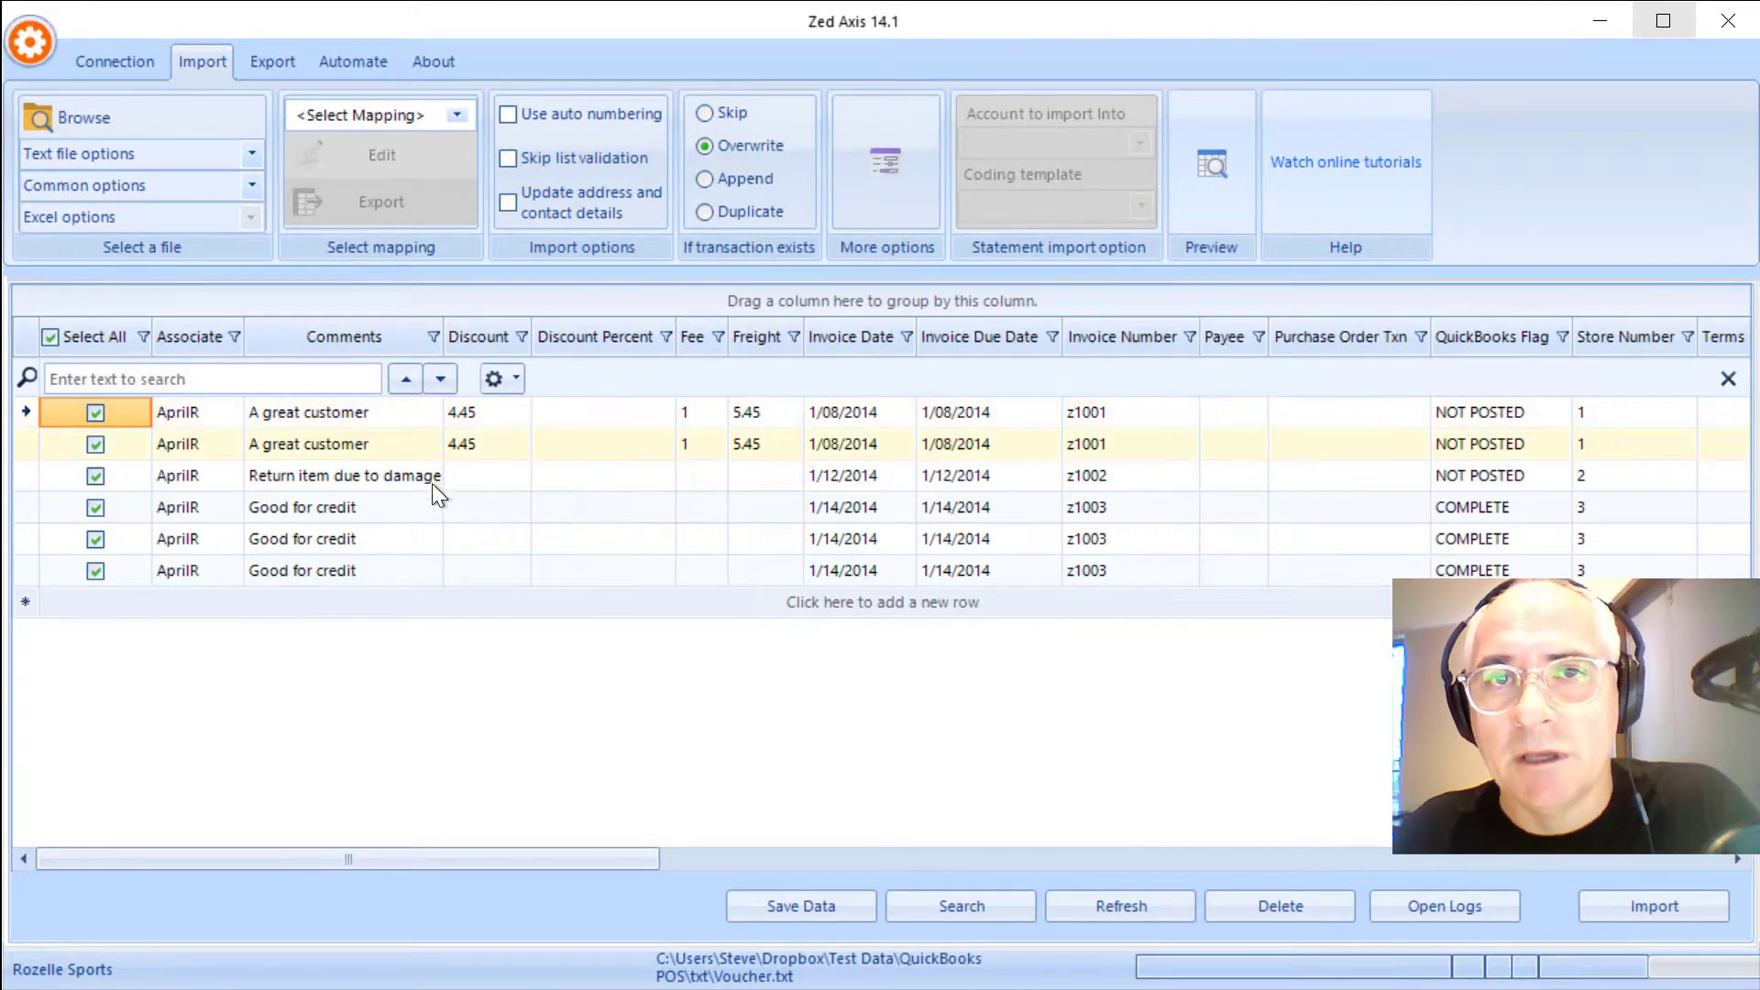
pyautogui.moveTo(368, 860); pyautogui.dragTo(440, 908)
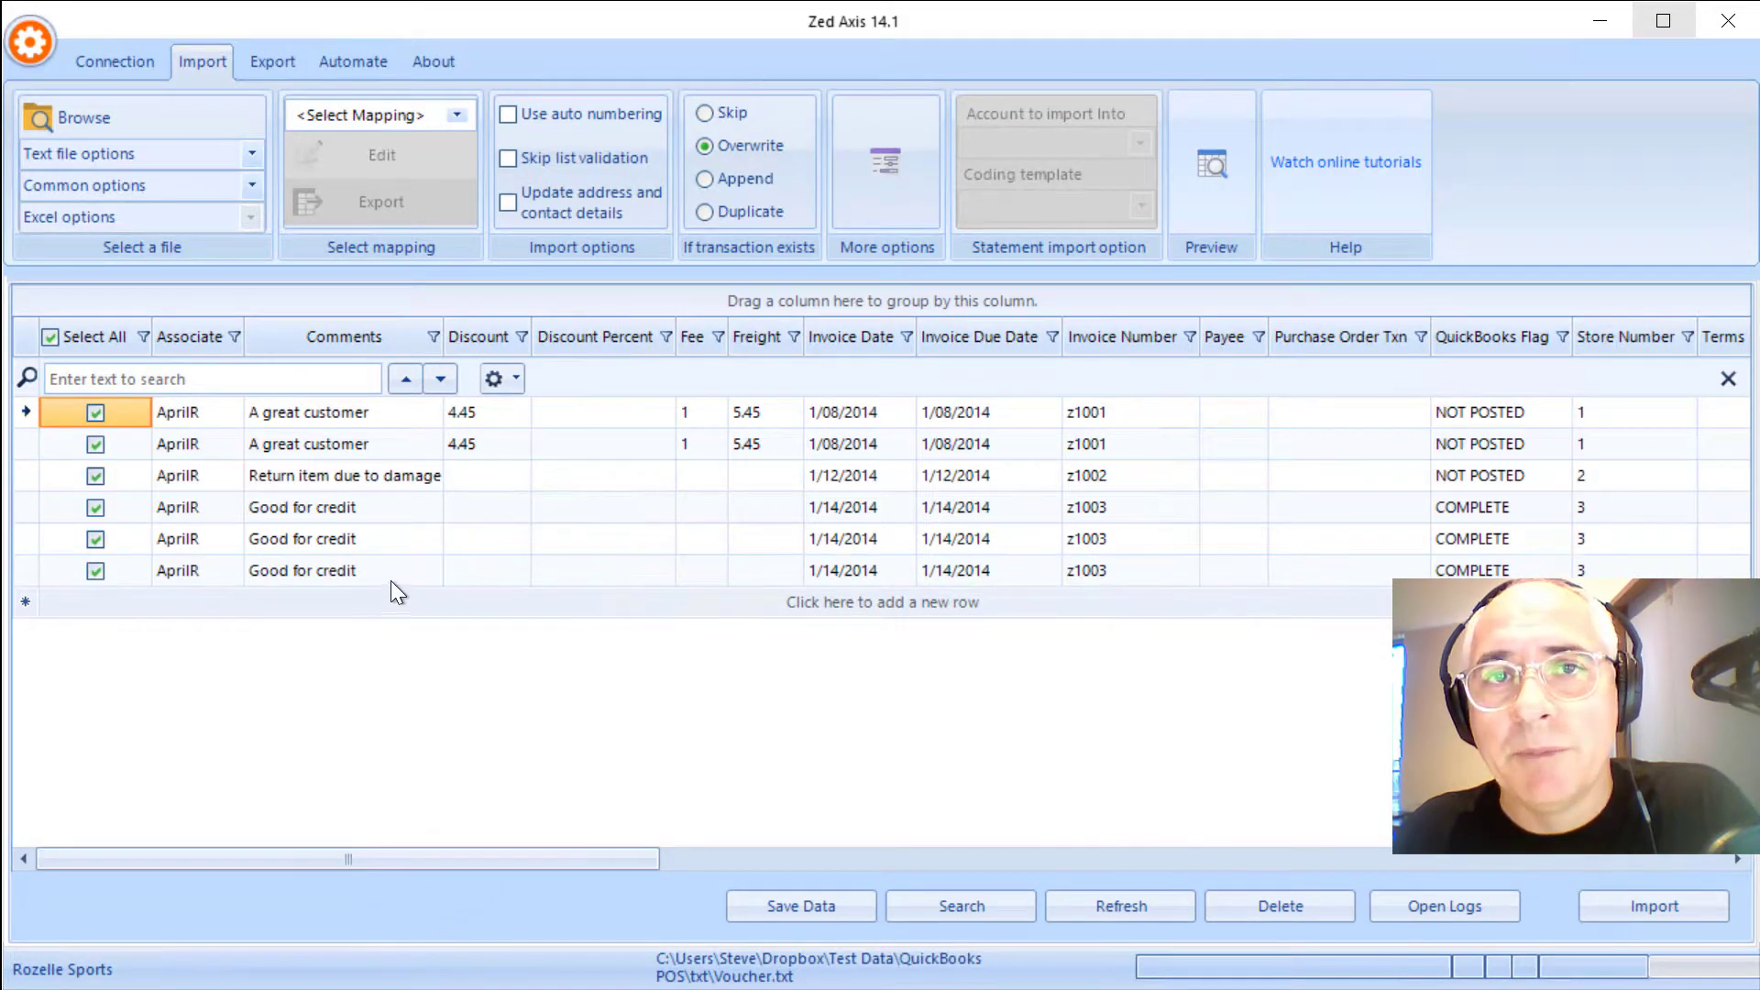
# Create a Voucher mapping named My Voucher Mapping, matching the file's columns to the voucher fields, with ItemInventoryDepartment set to the constant System
pyautogui.click(456, 114)
pyautogui.click(406, 178)
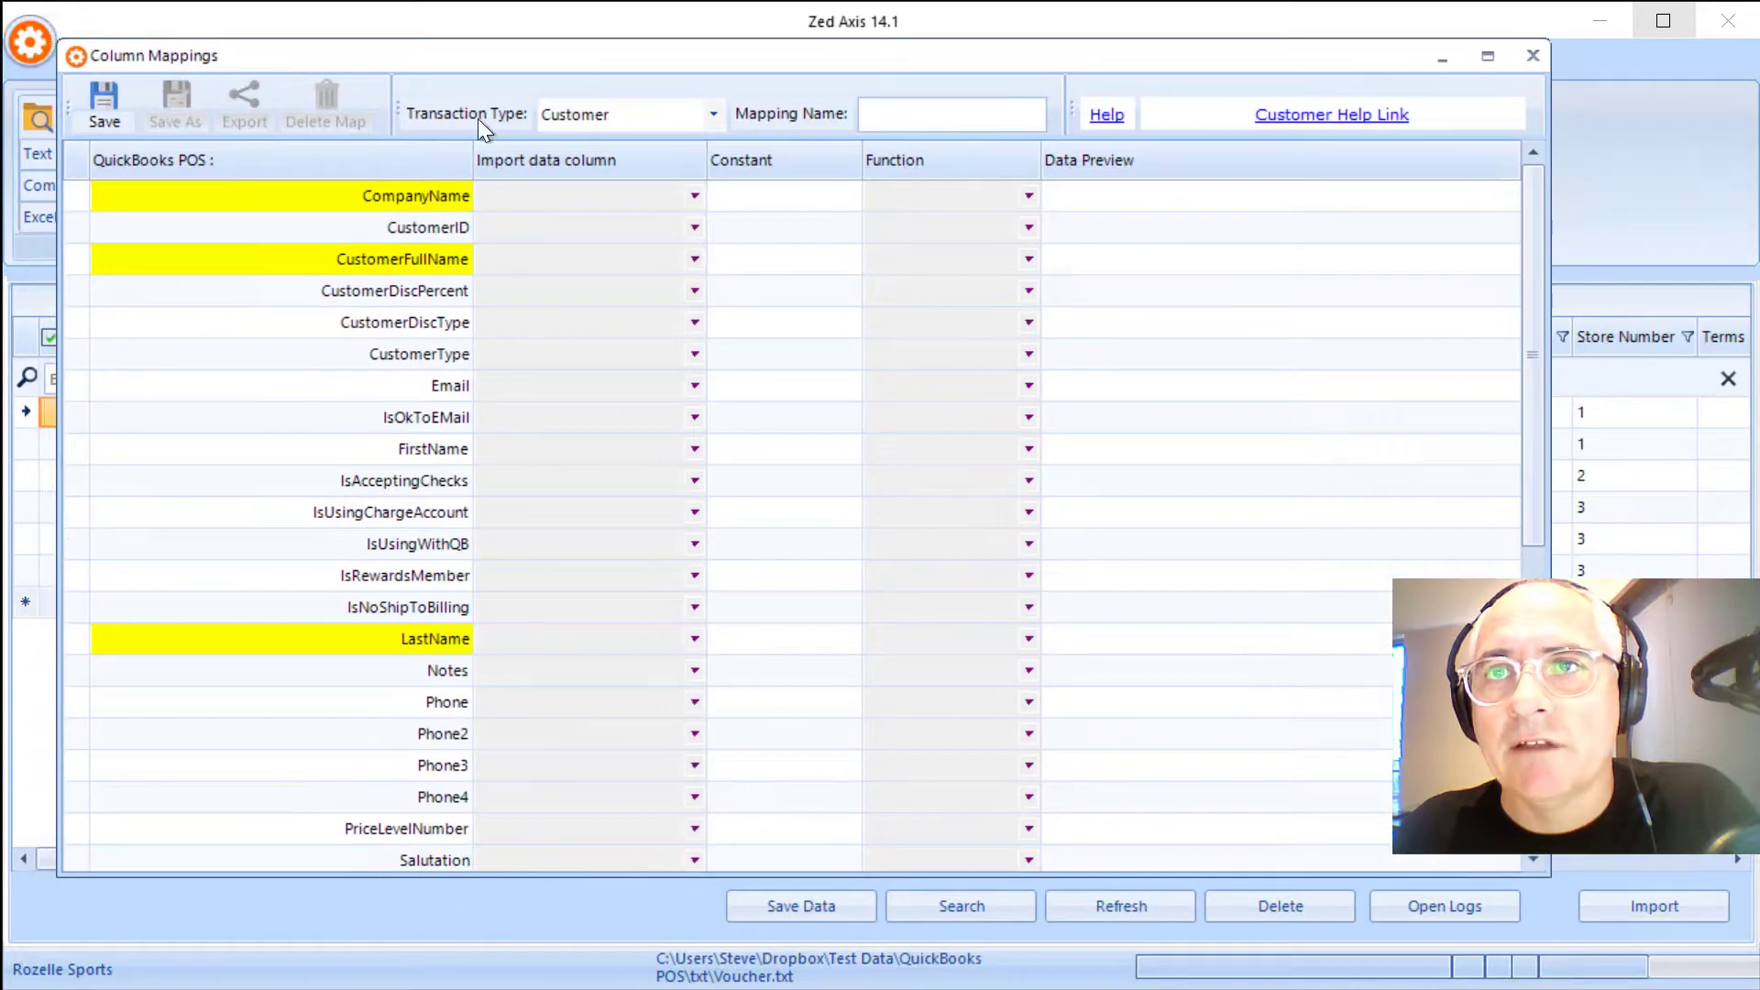
pyautogui.click(714, 114)
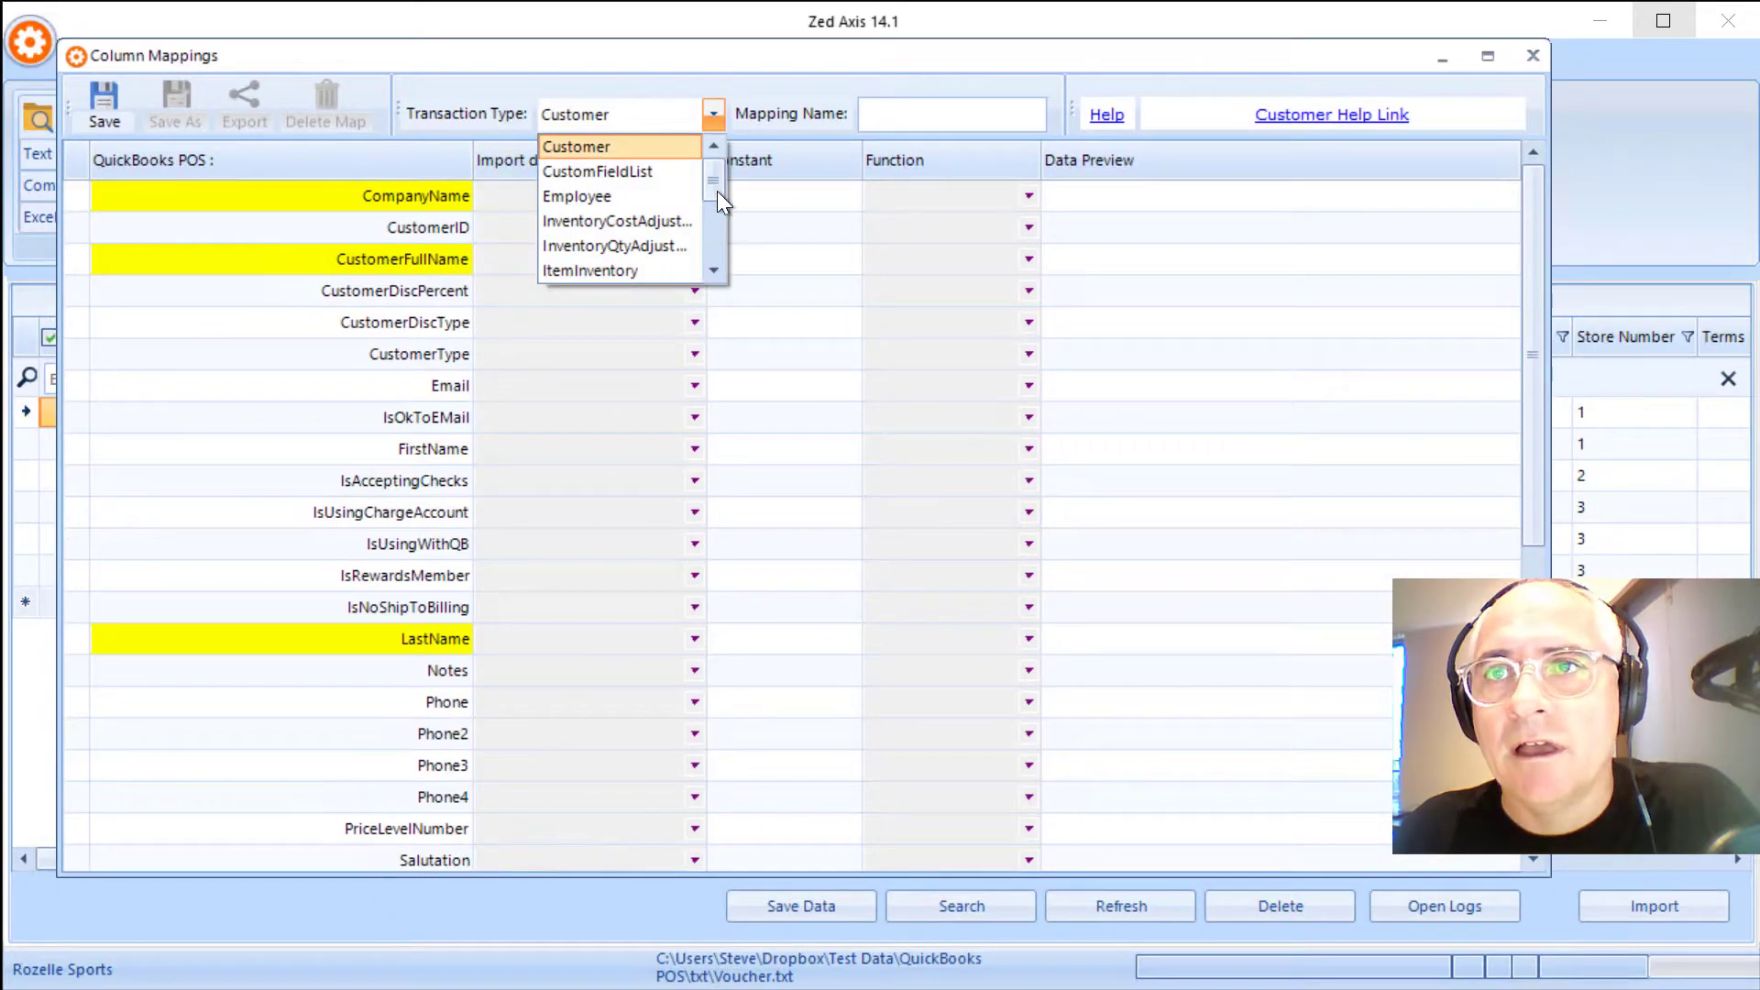
pyautogui.click(713, 271)
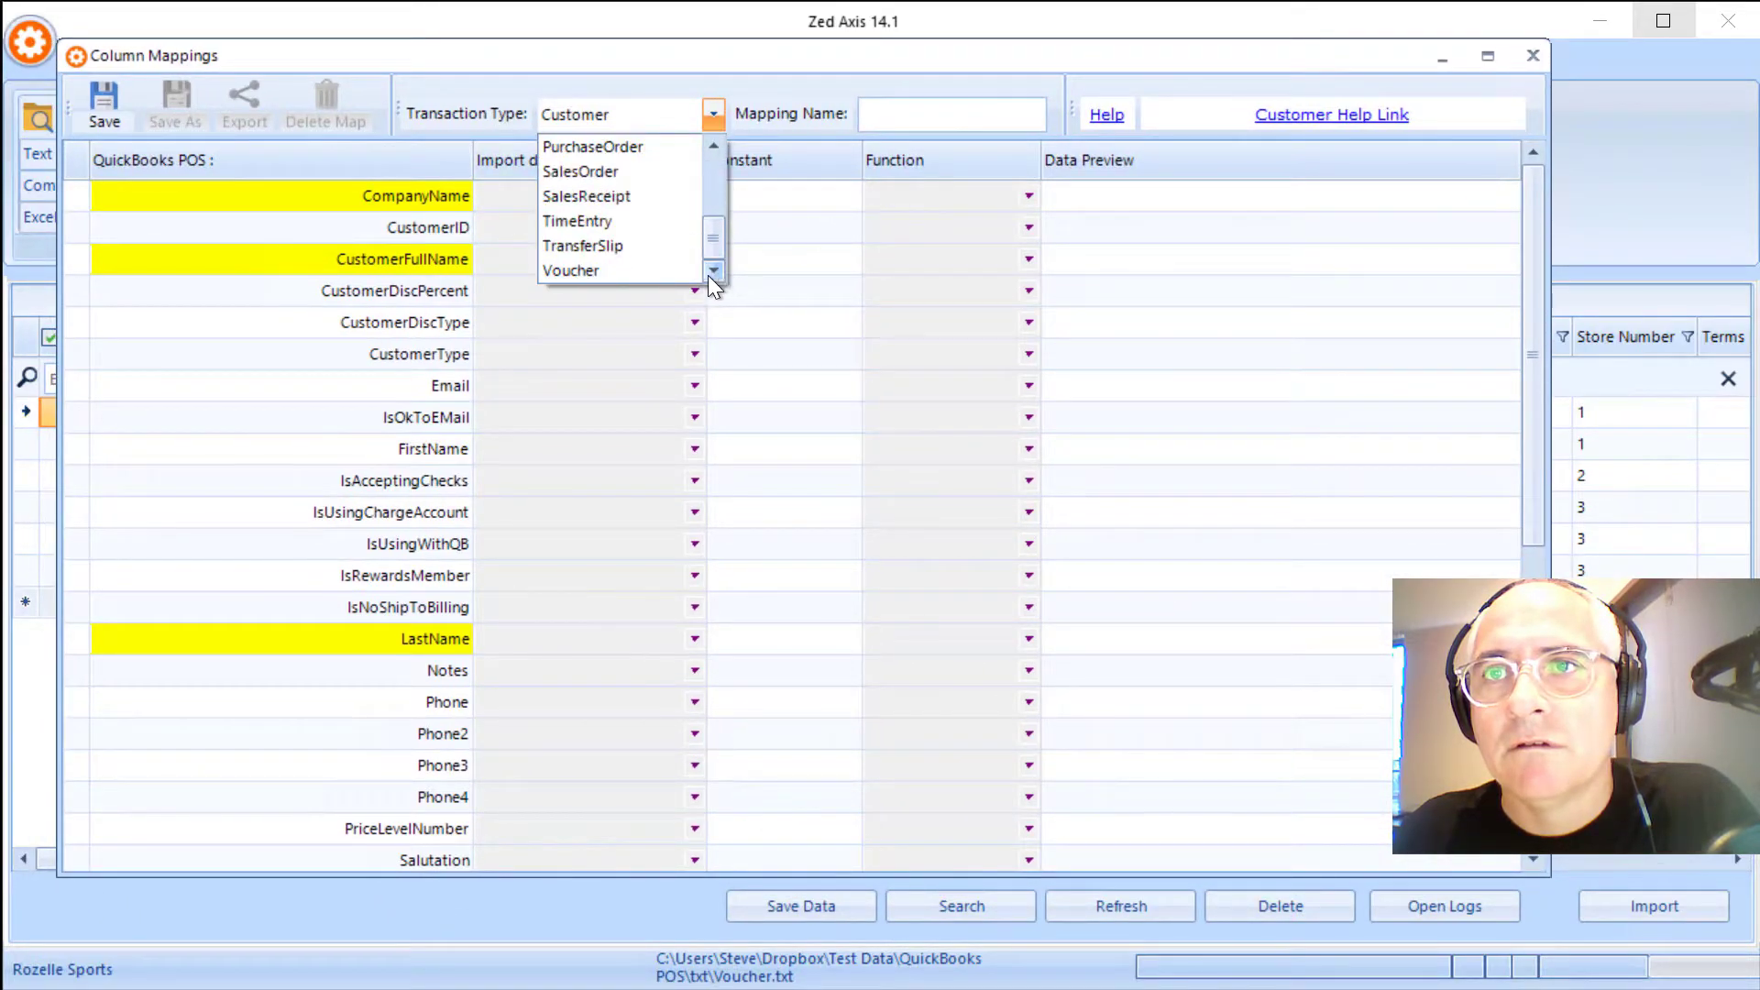
pyautogui.click(650, 271)
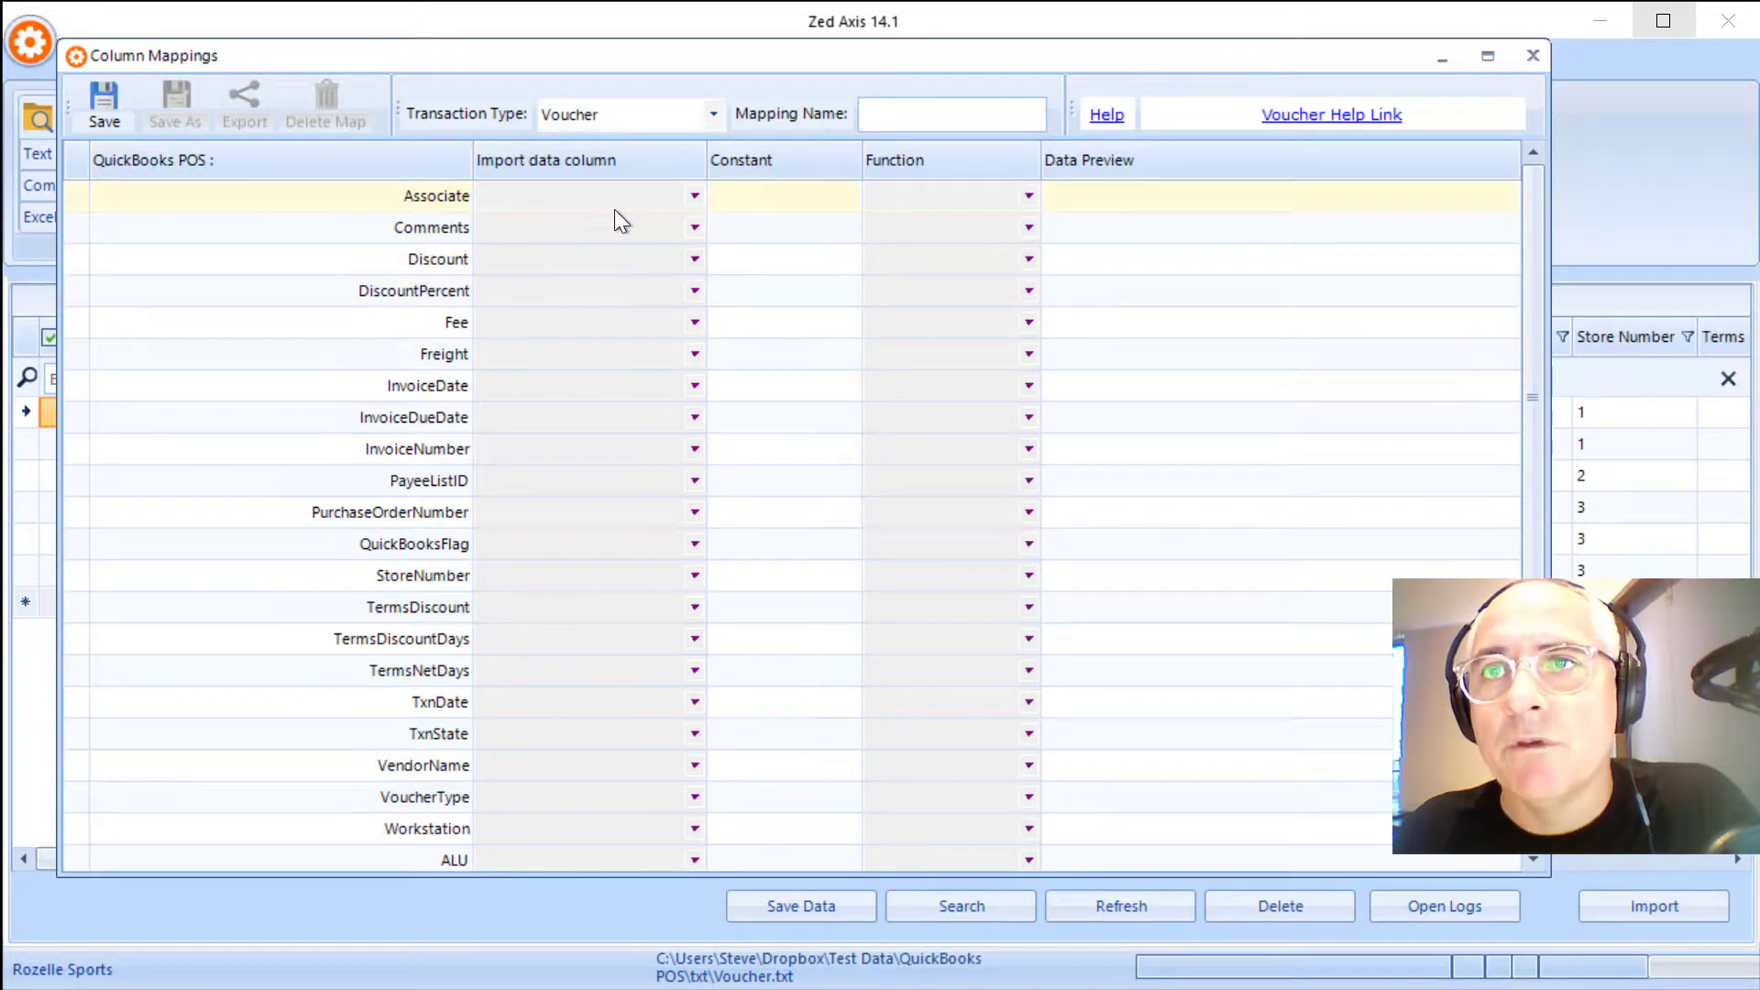
pyautogui.click(693, 196)
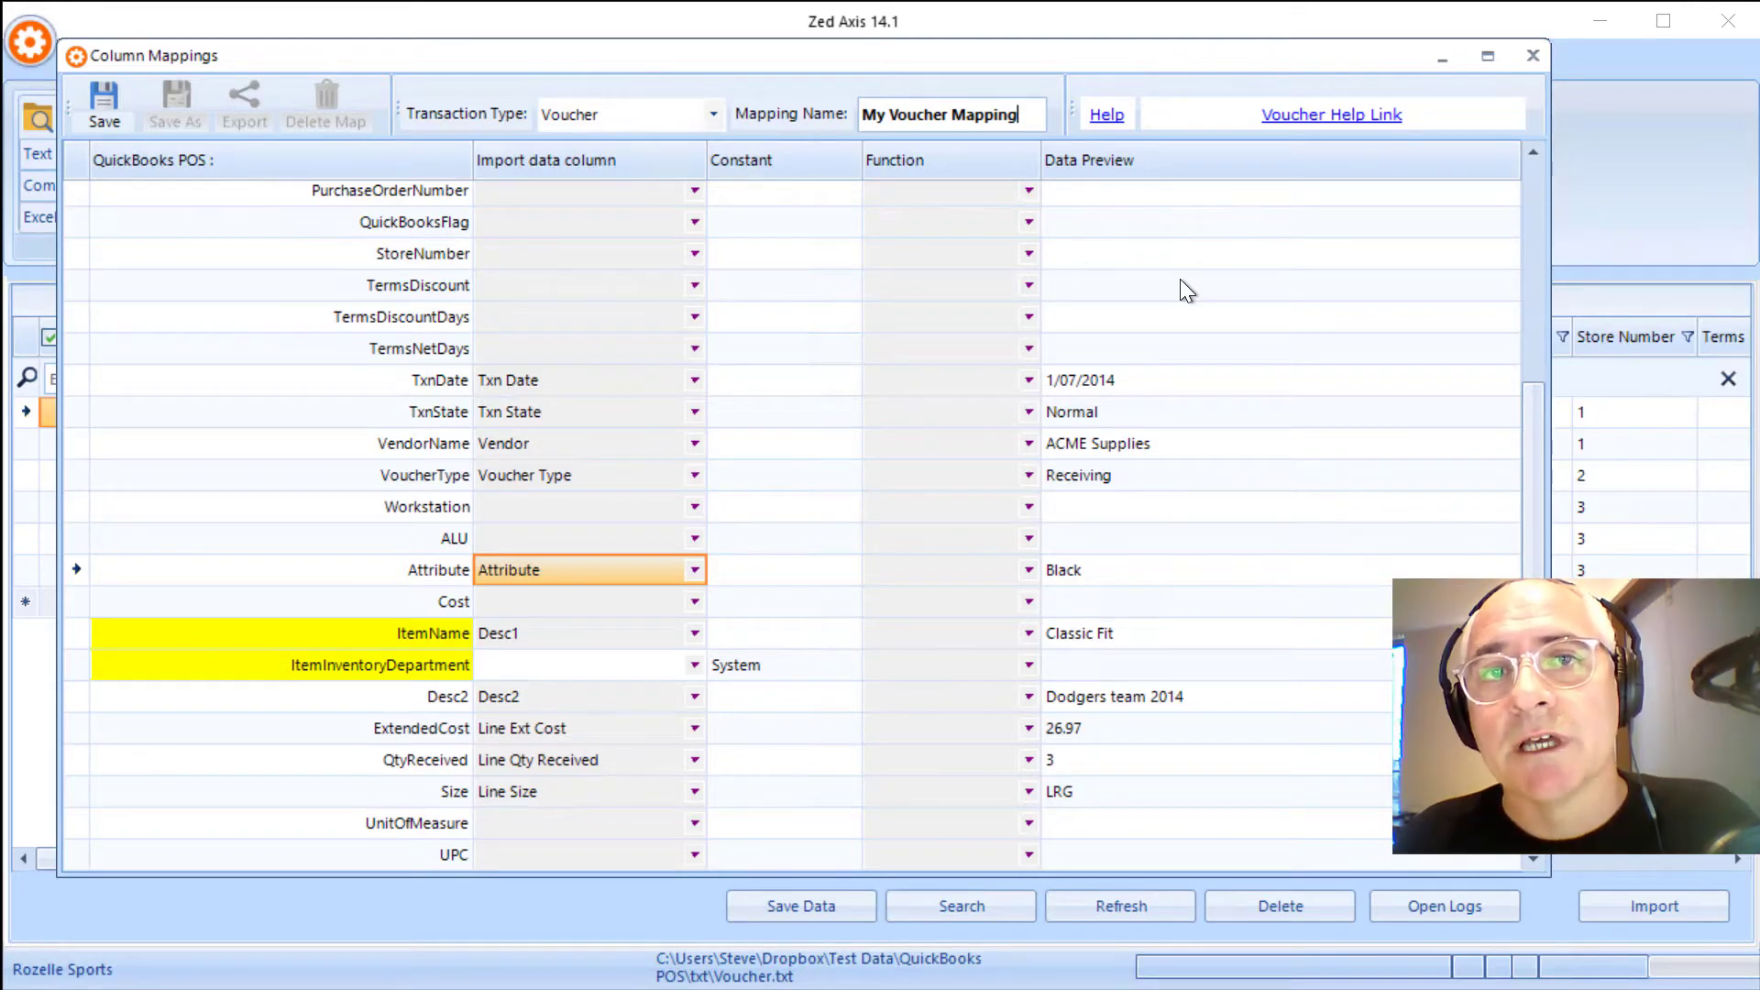
# Open the voucher help article and examine its import instructions and field descriptions, including mandatory fields and allowed values
pyautogui.click(1287, 115)
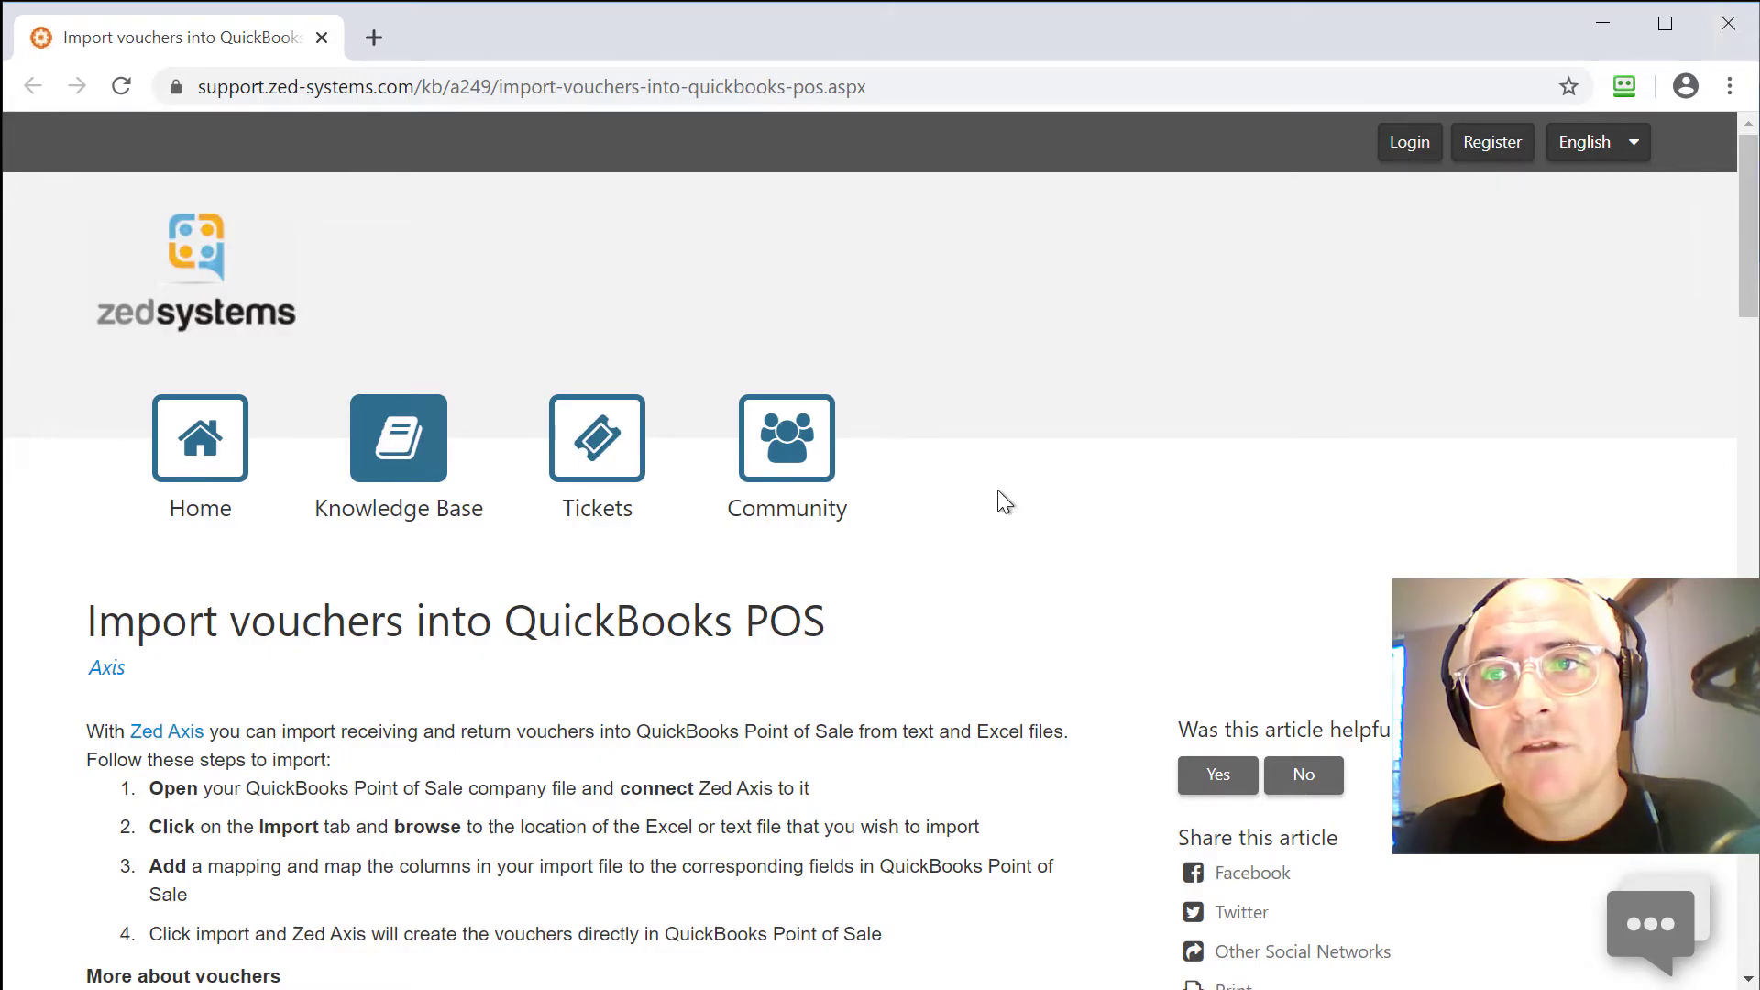
pyautogui.scroll(-6, 998, 495)
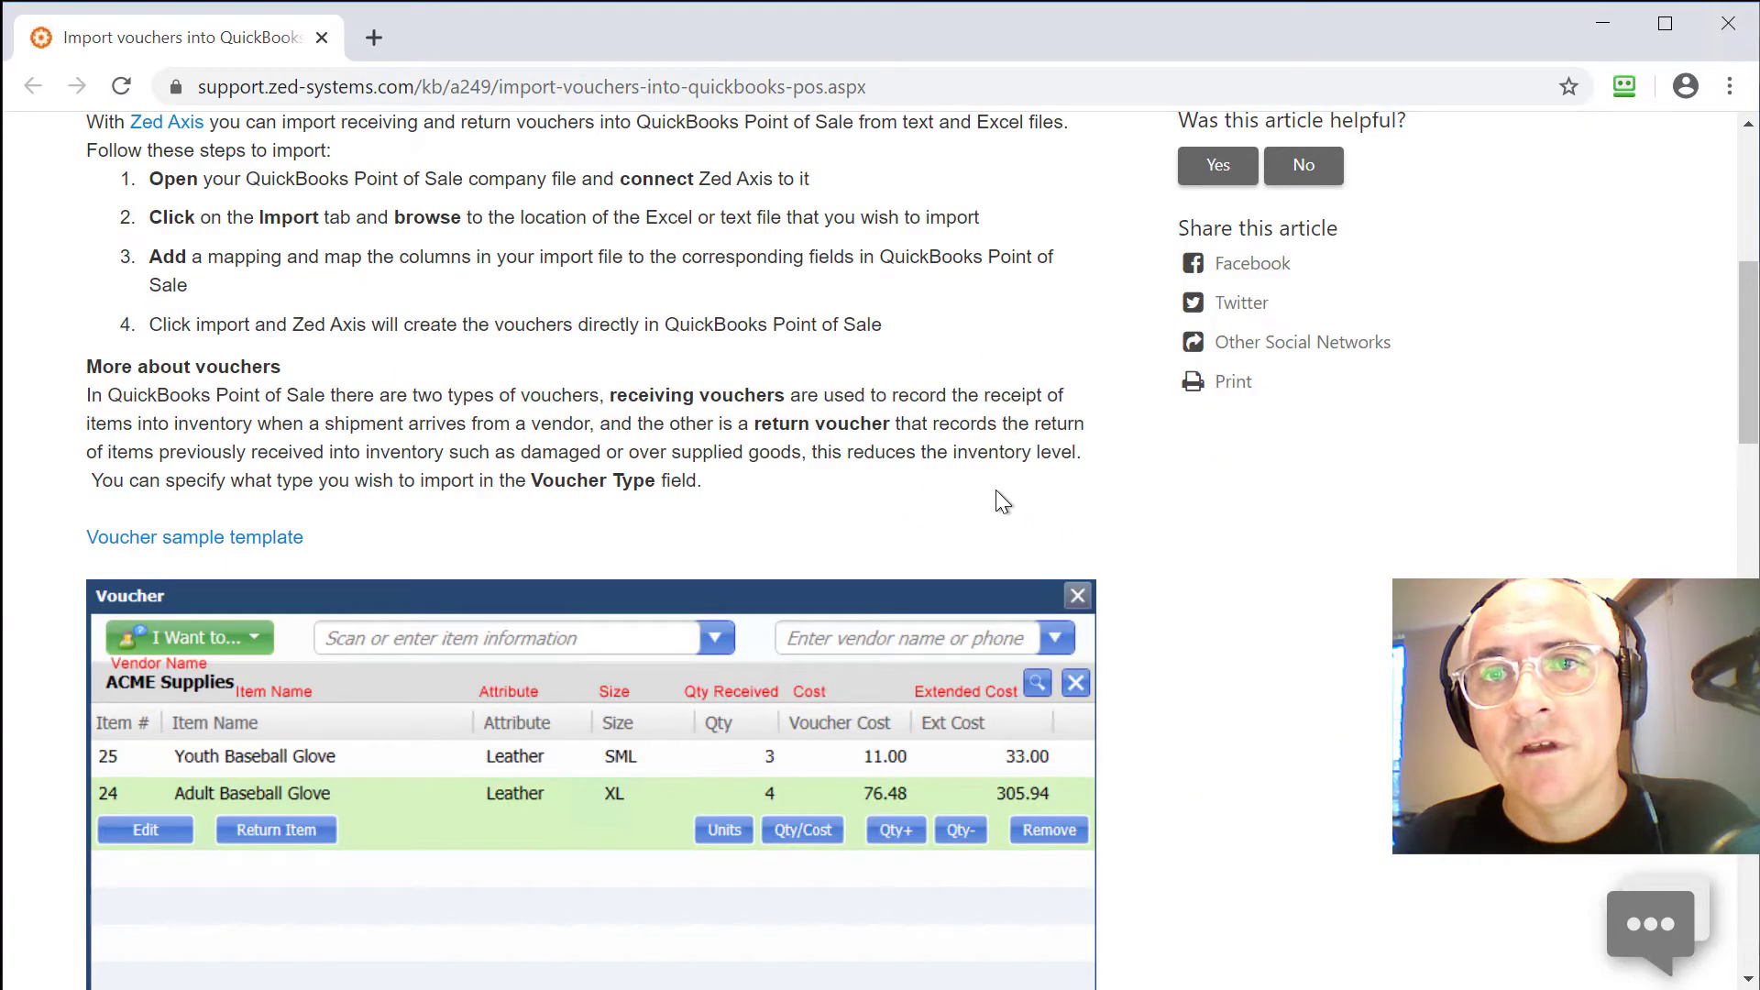
pyautogui.scroll(-5, 998, 495)
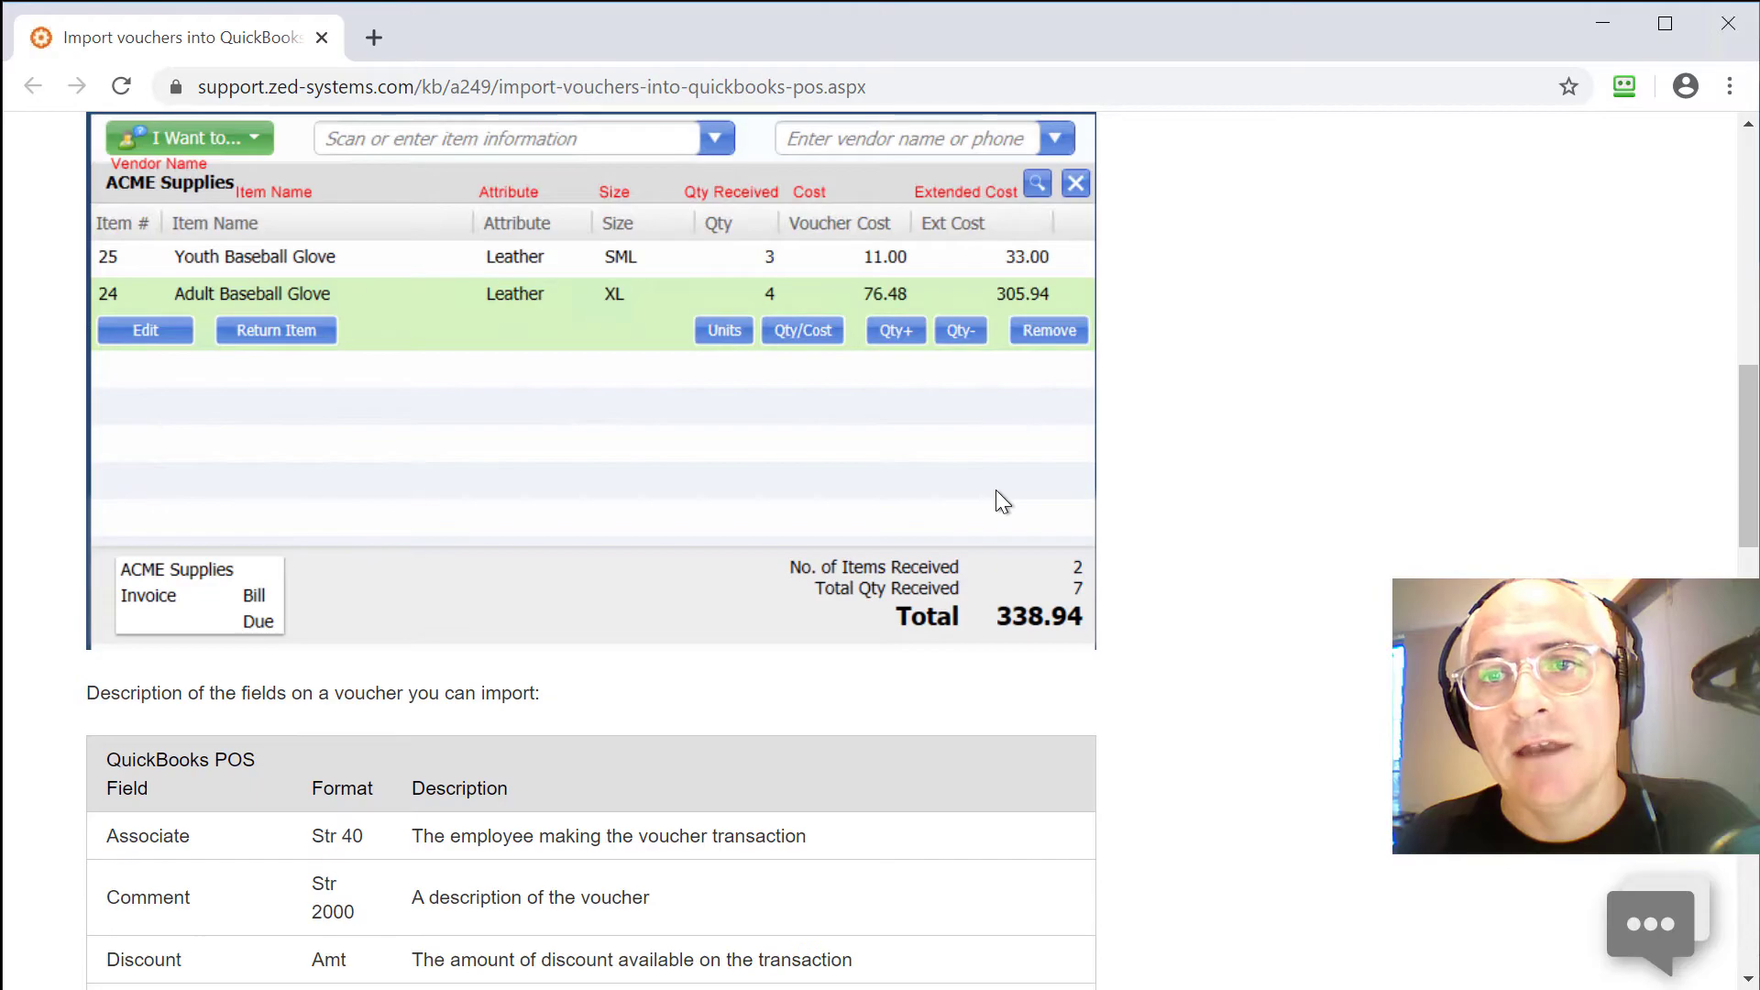
pyautogui.scroll(-2, 997, 492)
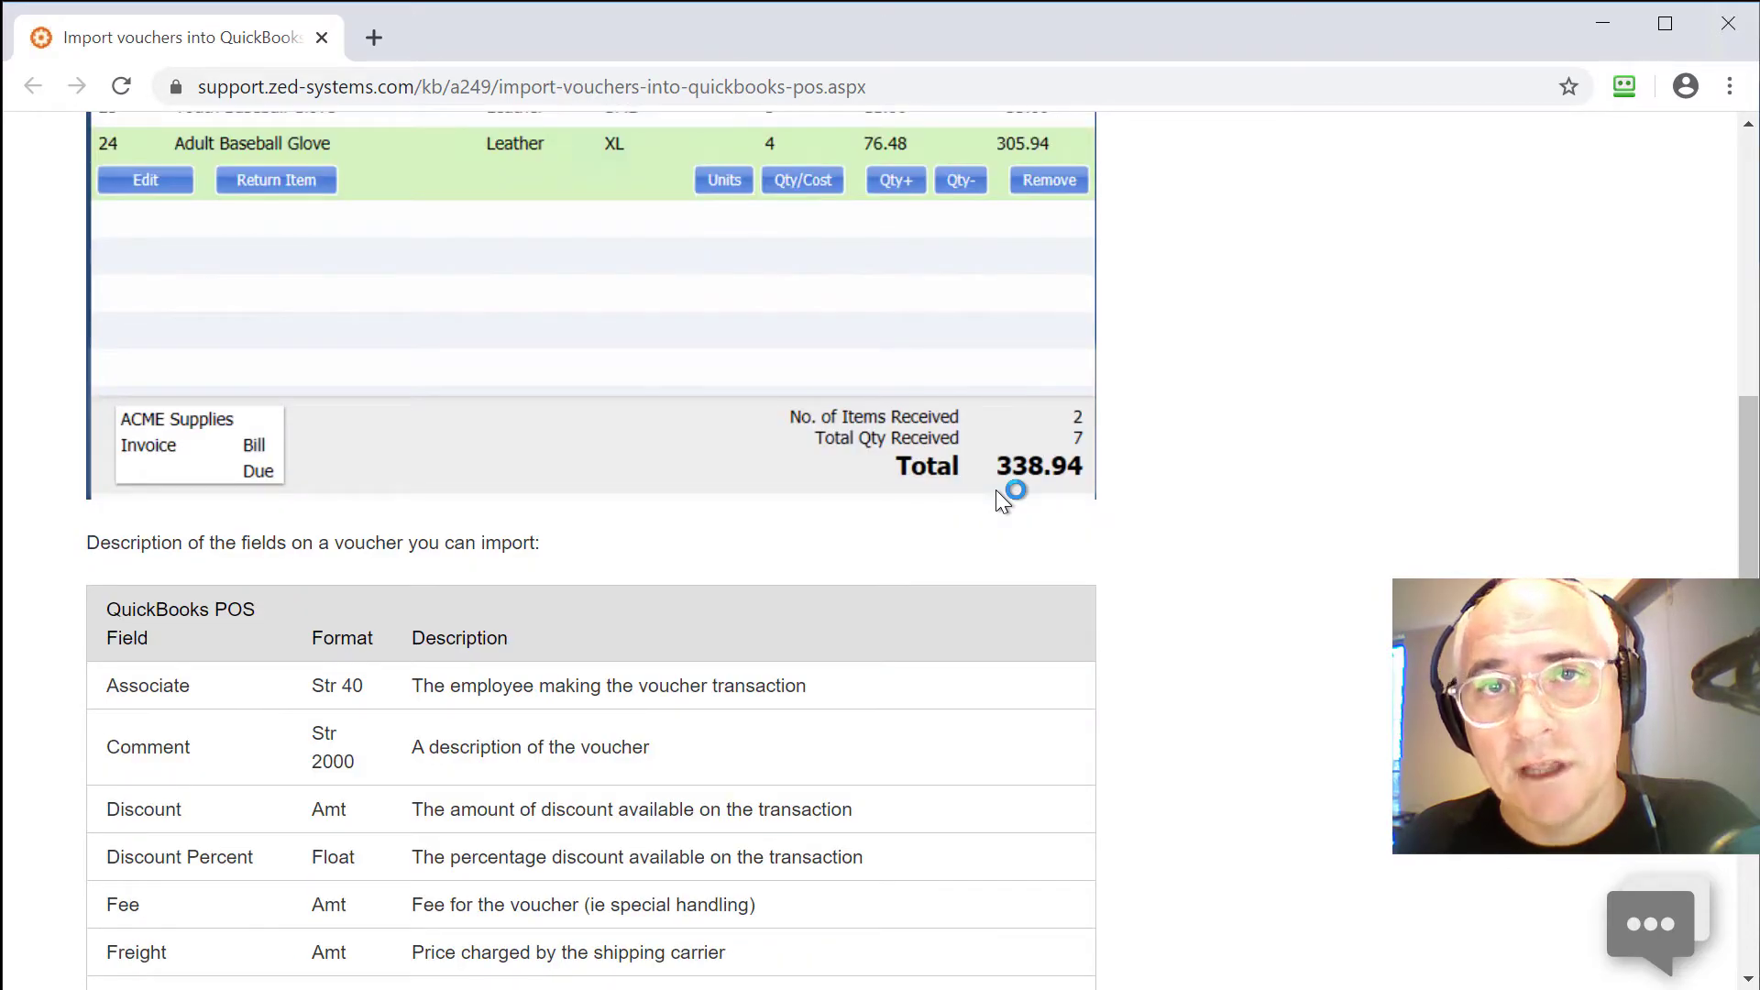
pyautogui.scroll(-2, 997, 495)
pyautogui.scroll(-3, 996, 495)
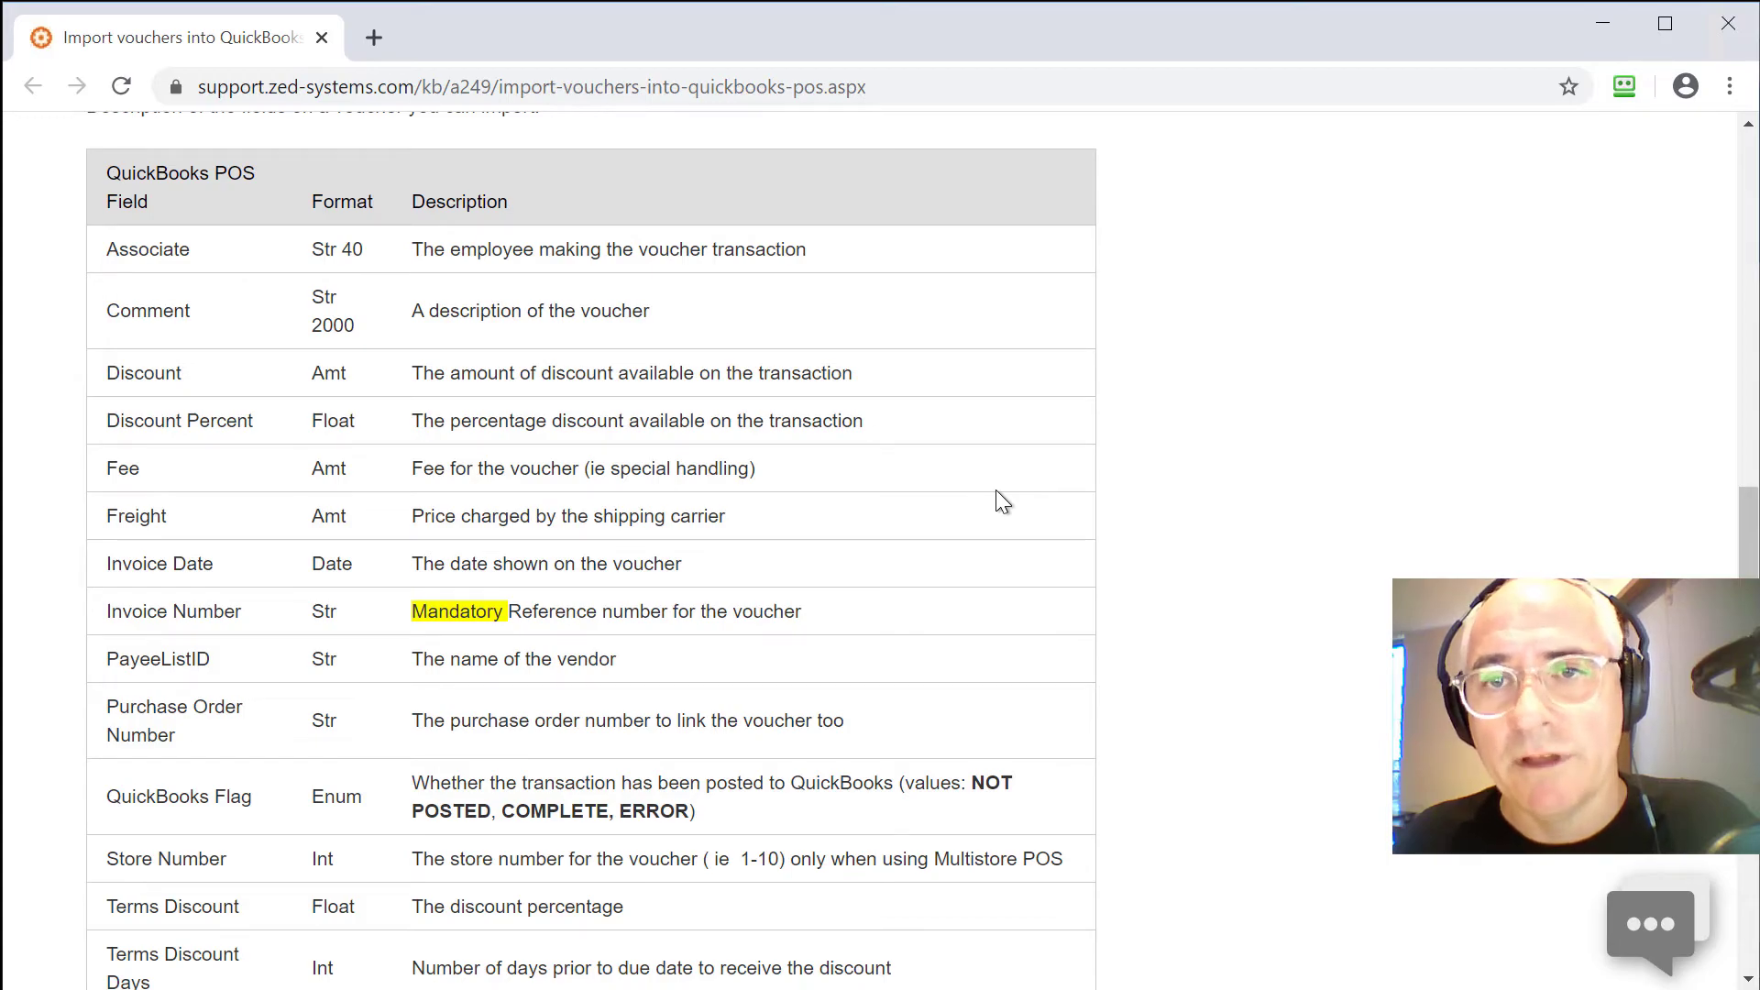
pyautogui.scroll(-4, 997, 496)
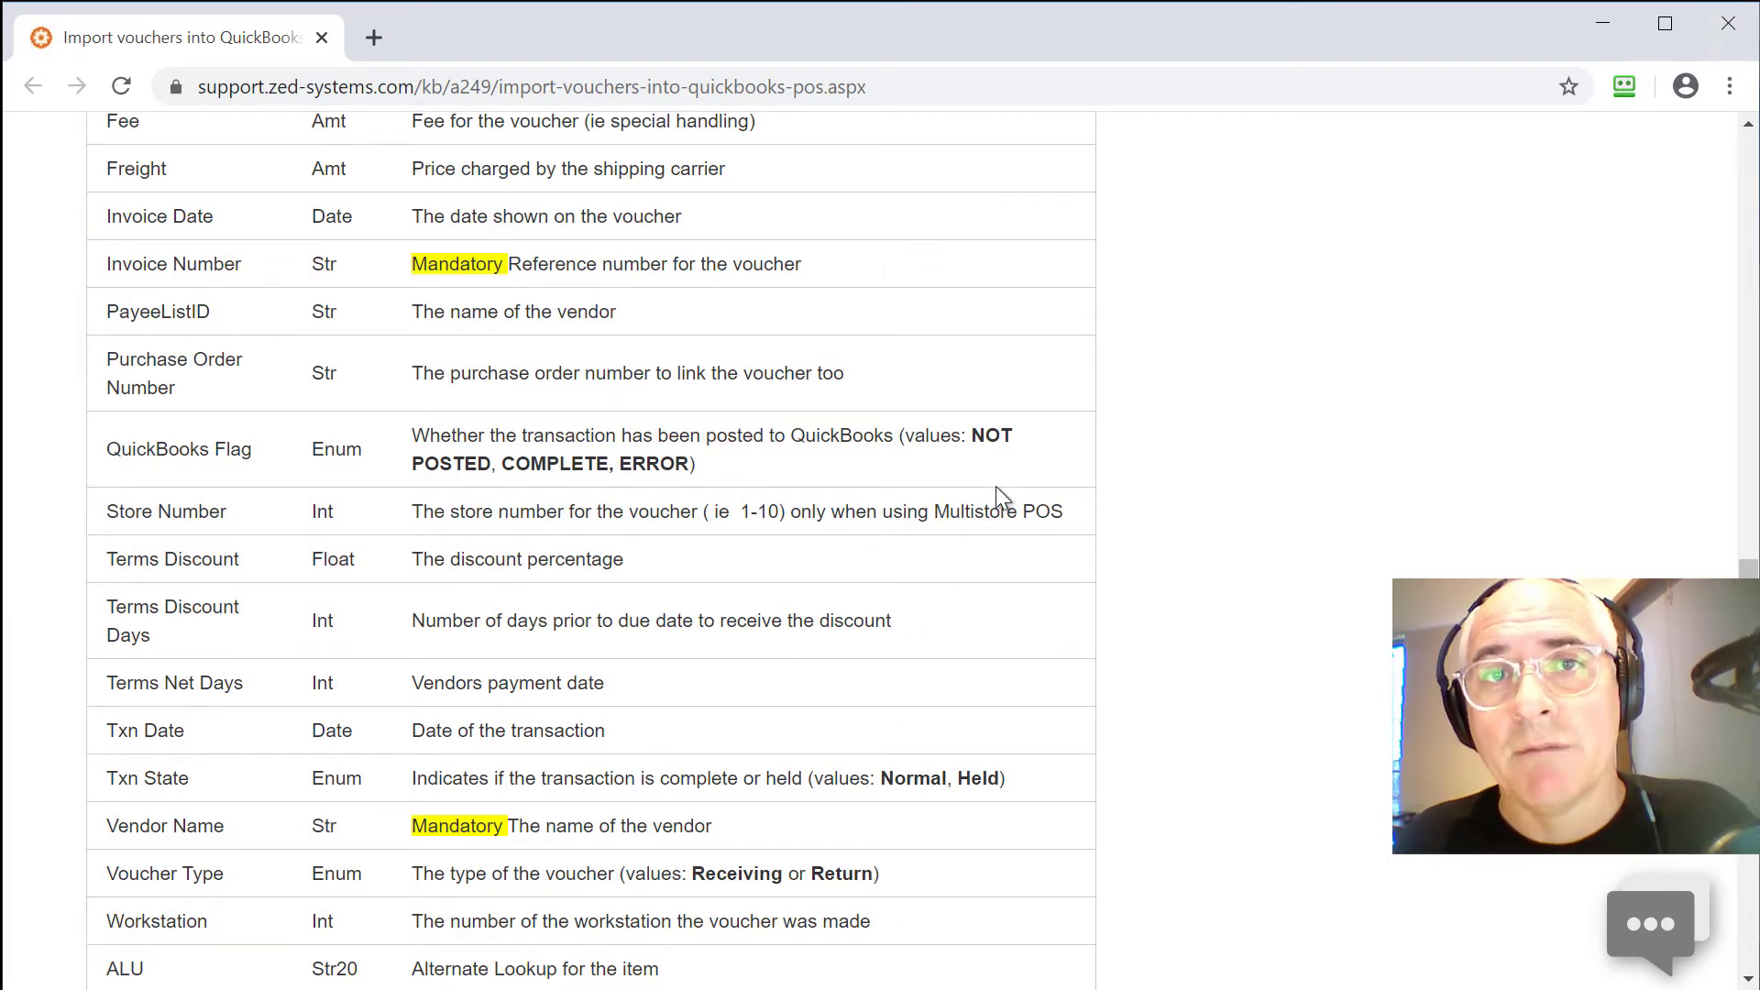
pyautogui.click(1612, 38)
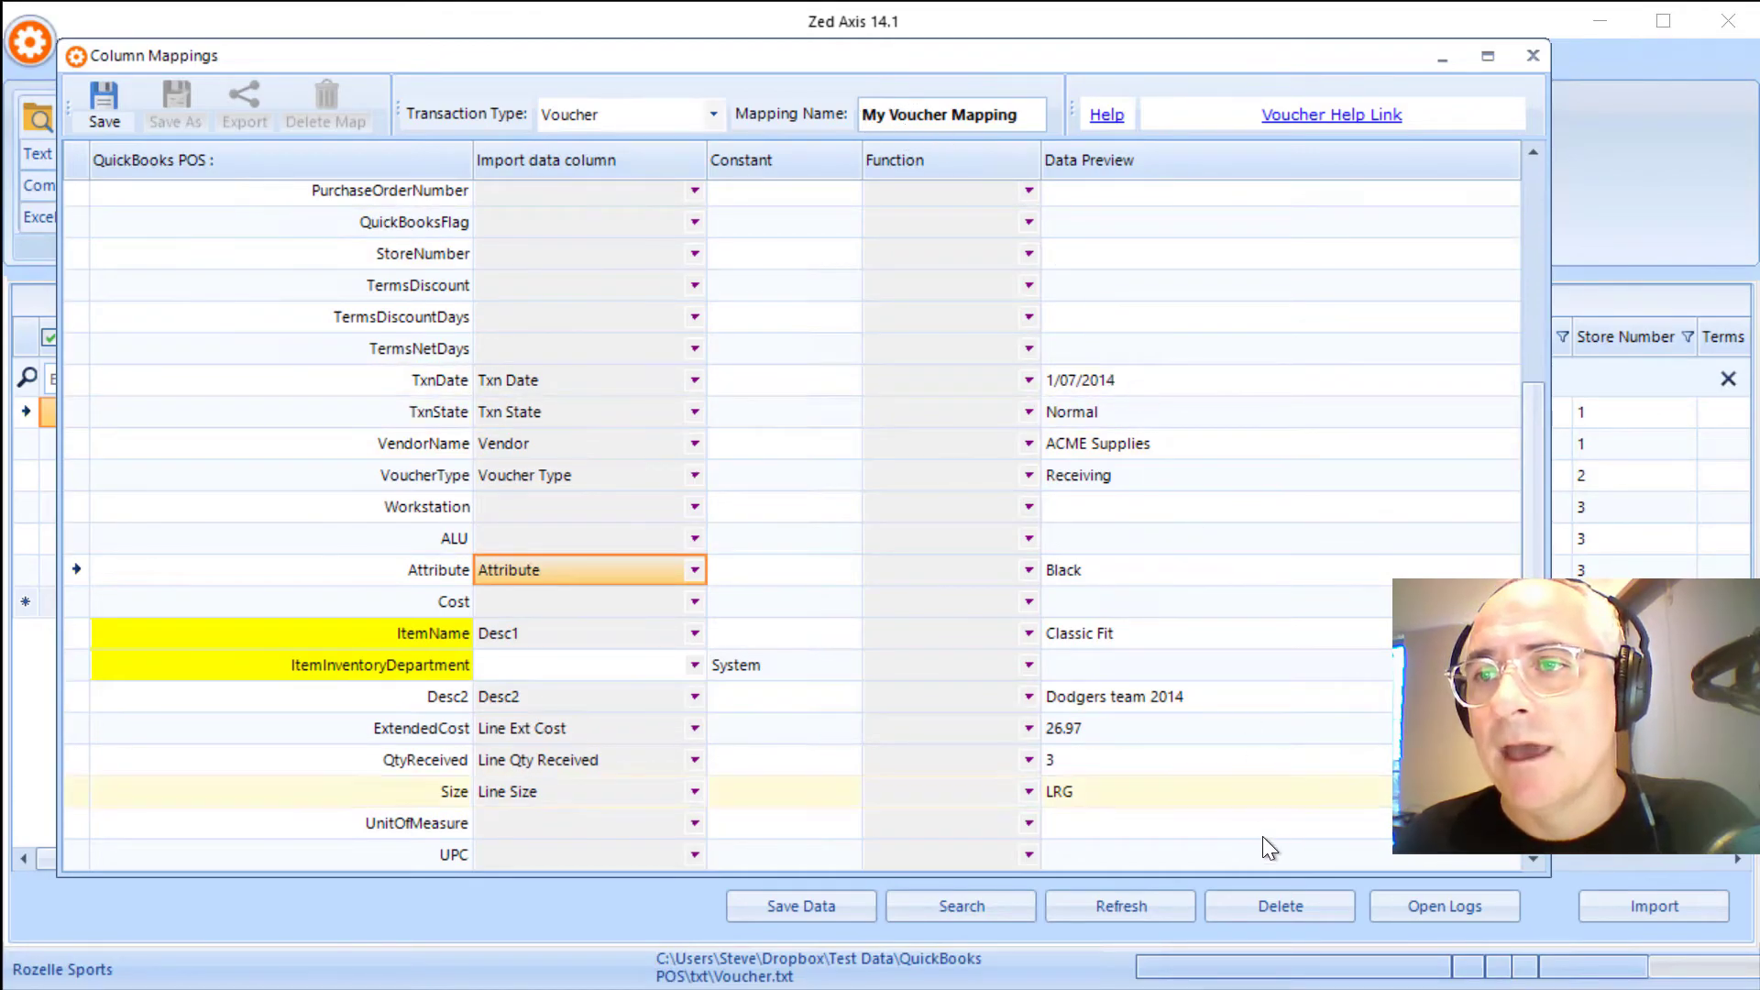
# Save the voucher mapping and import all the selected rows with the Duplicate option for existing transactions
pyautogui.click(114, 123)
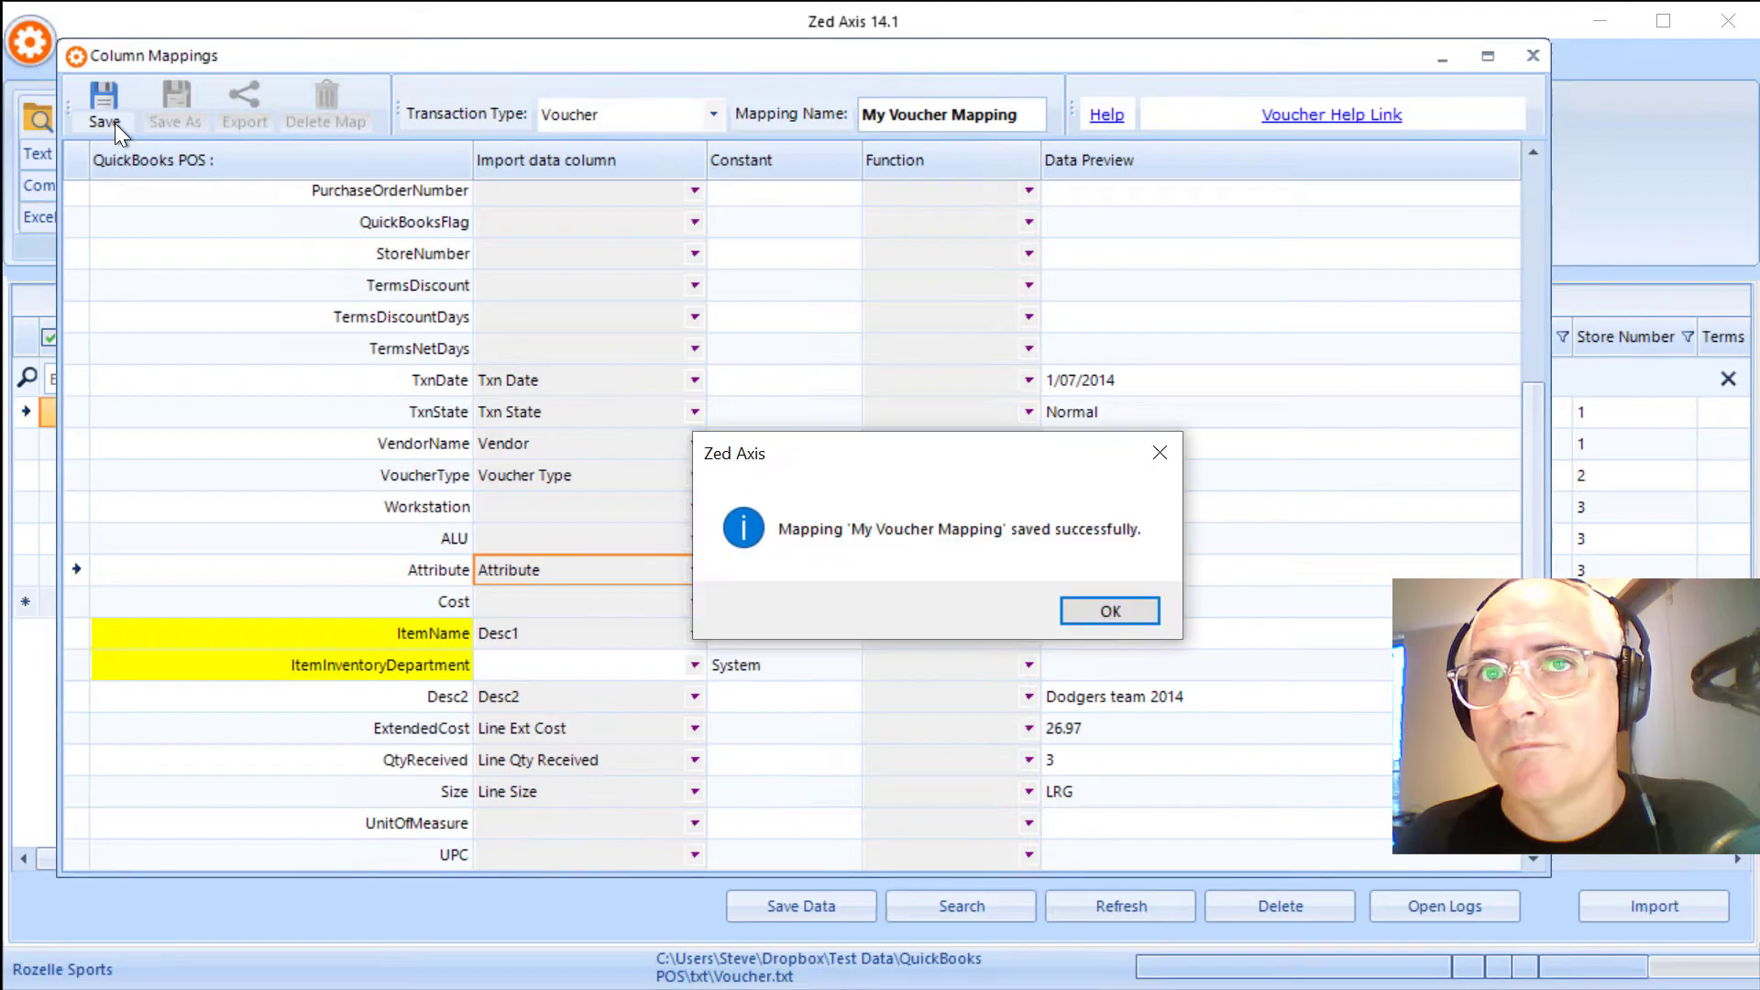
pyautogui.click(1117, 610)
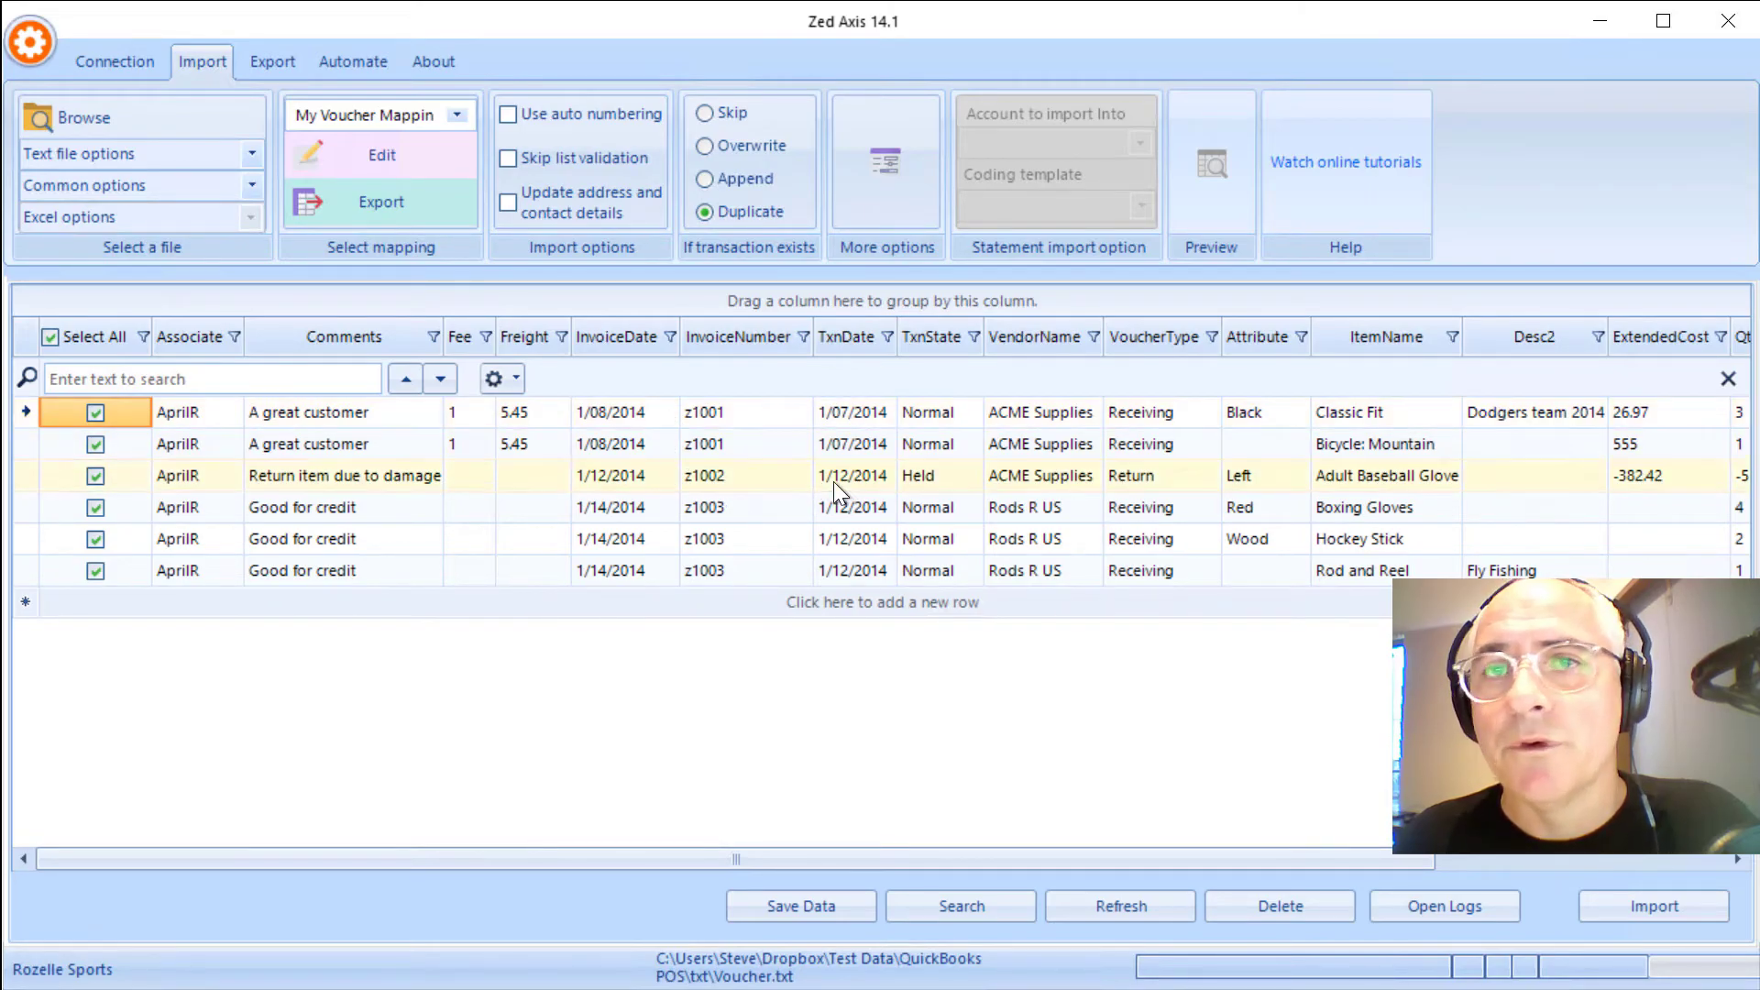
pyautogui.click(1608, 901)
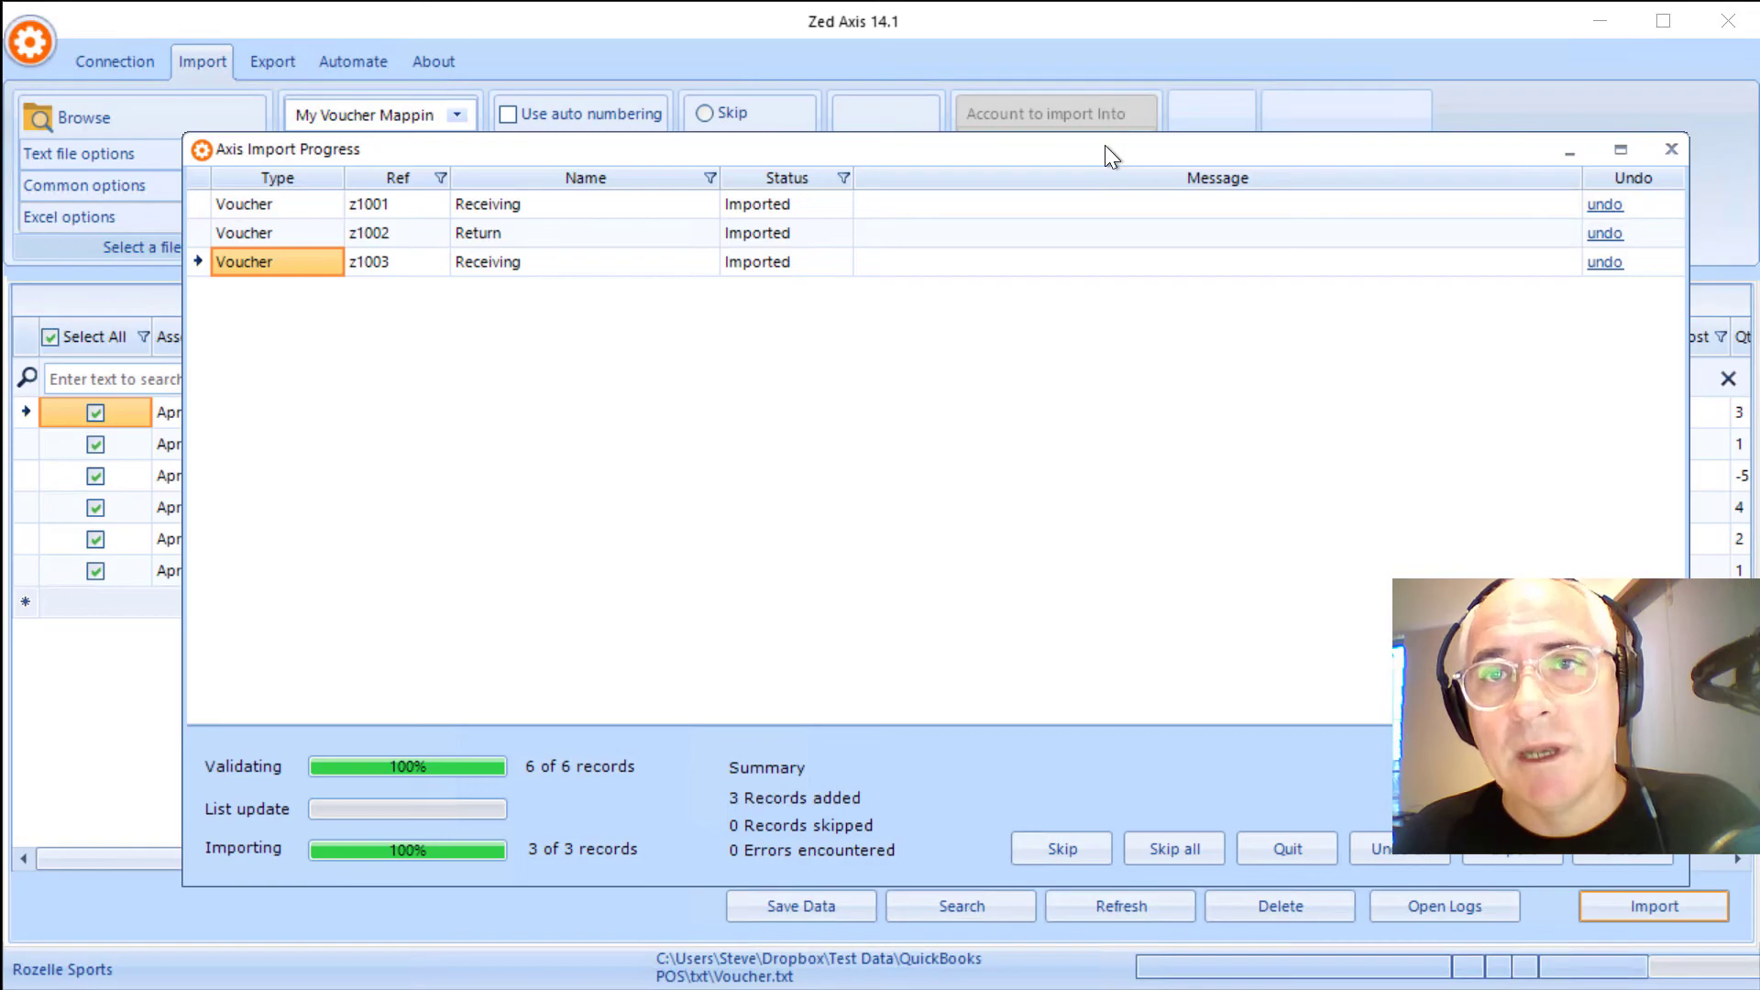
# Switch to QuickBooks Desktop Point of Sale to check the z1001 and z1003 vouchers in Receiving History, and close Zed Axis's import progress window
pyautogui.hotkey('alt', 'Tab')
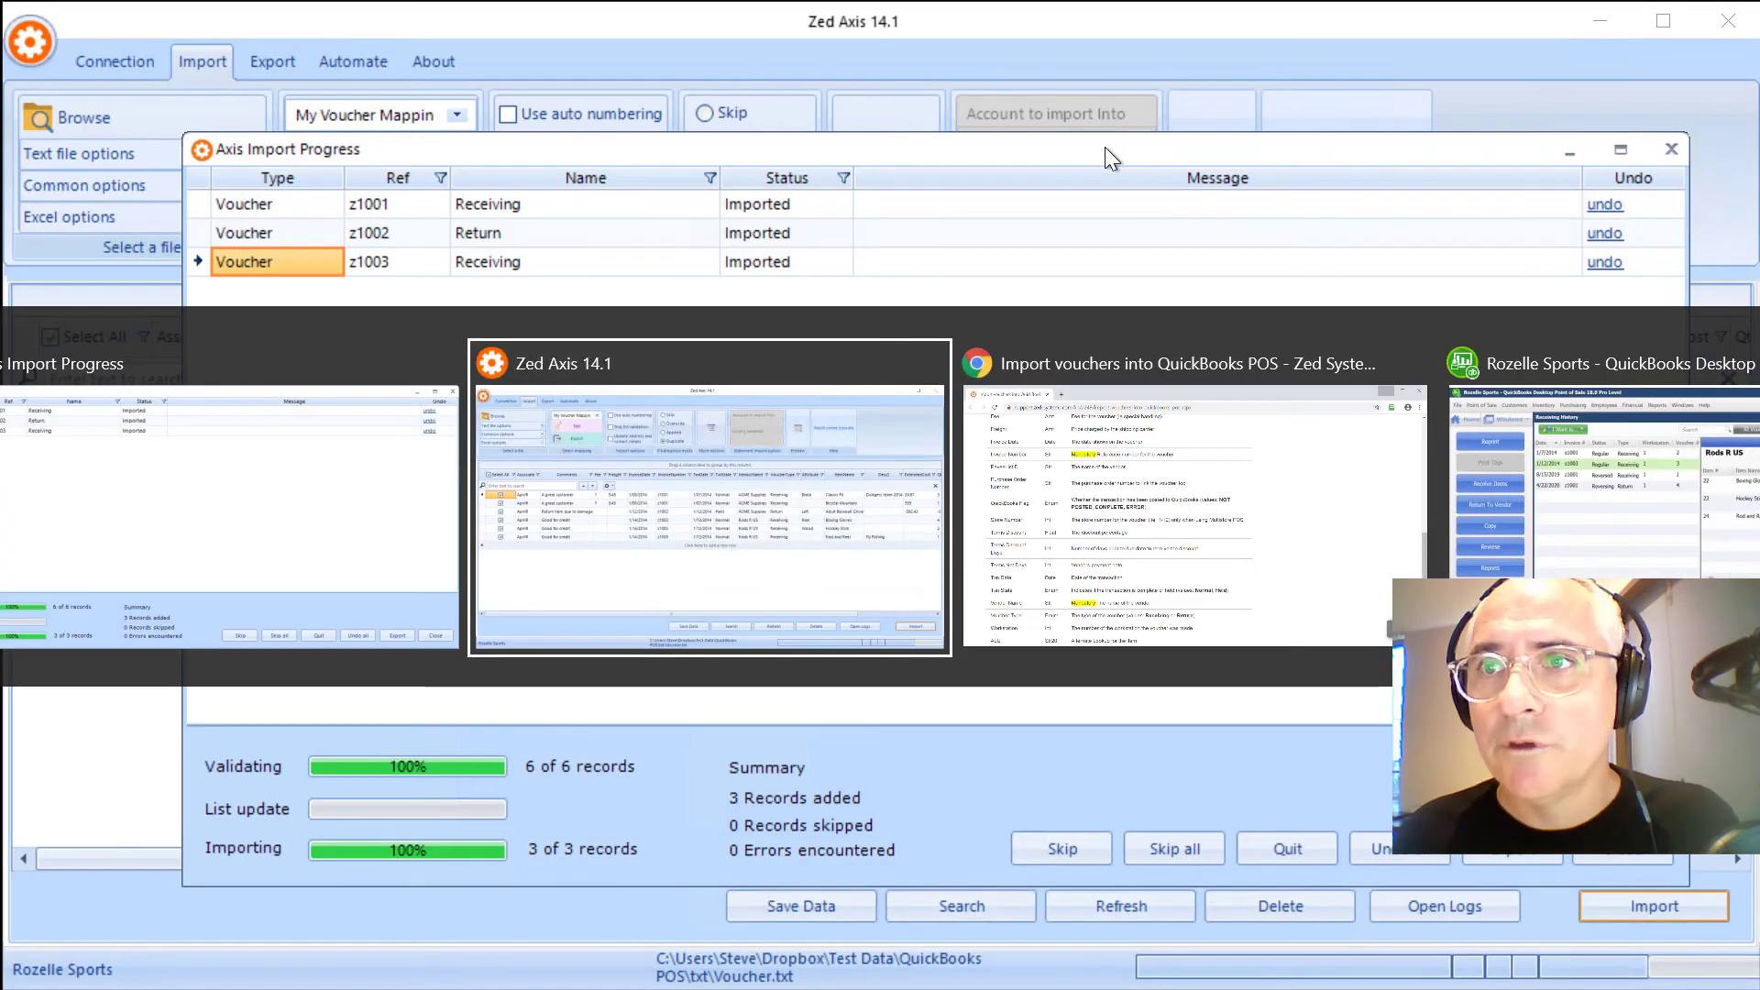
pyautogui.hotkey('alt', 'Tab')
pyautogui.hotkey('alt', 'Tab')
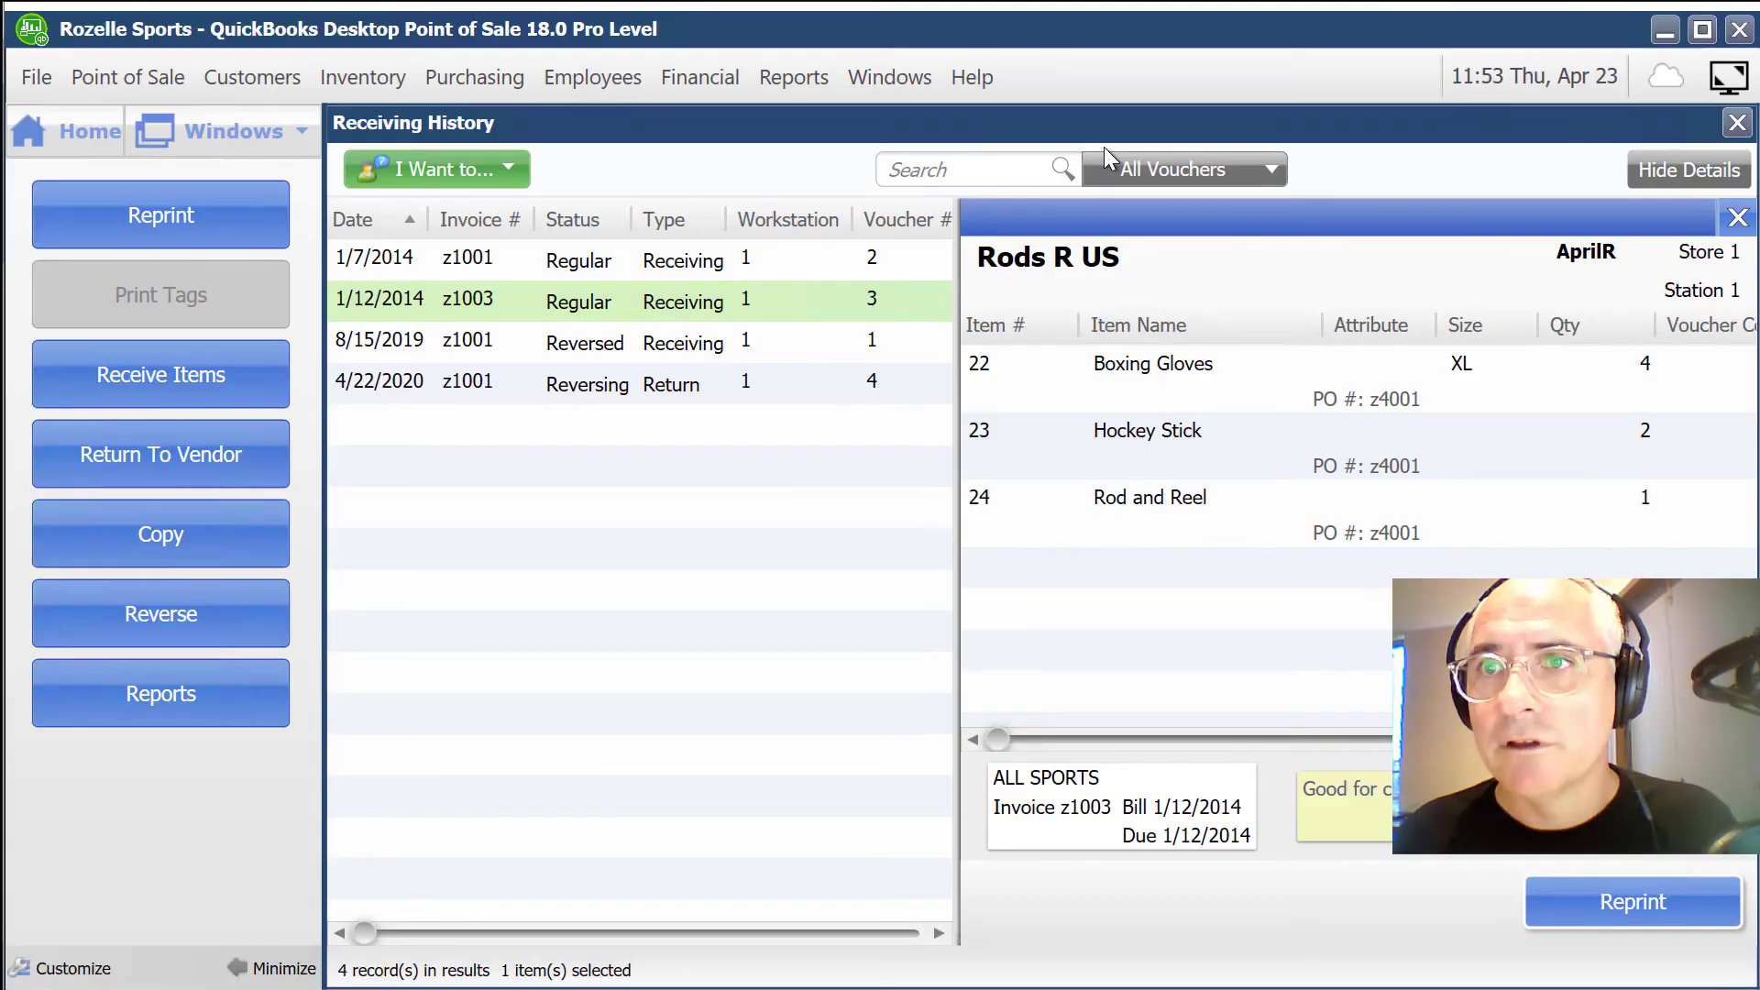
pyautogui.click(541, 260)
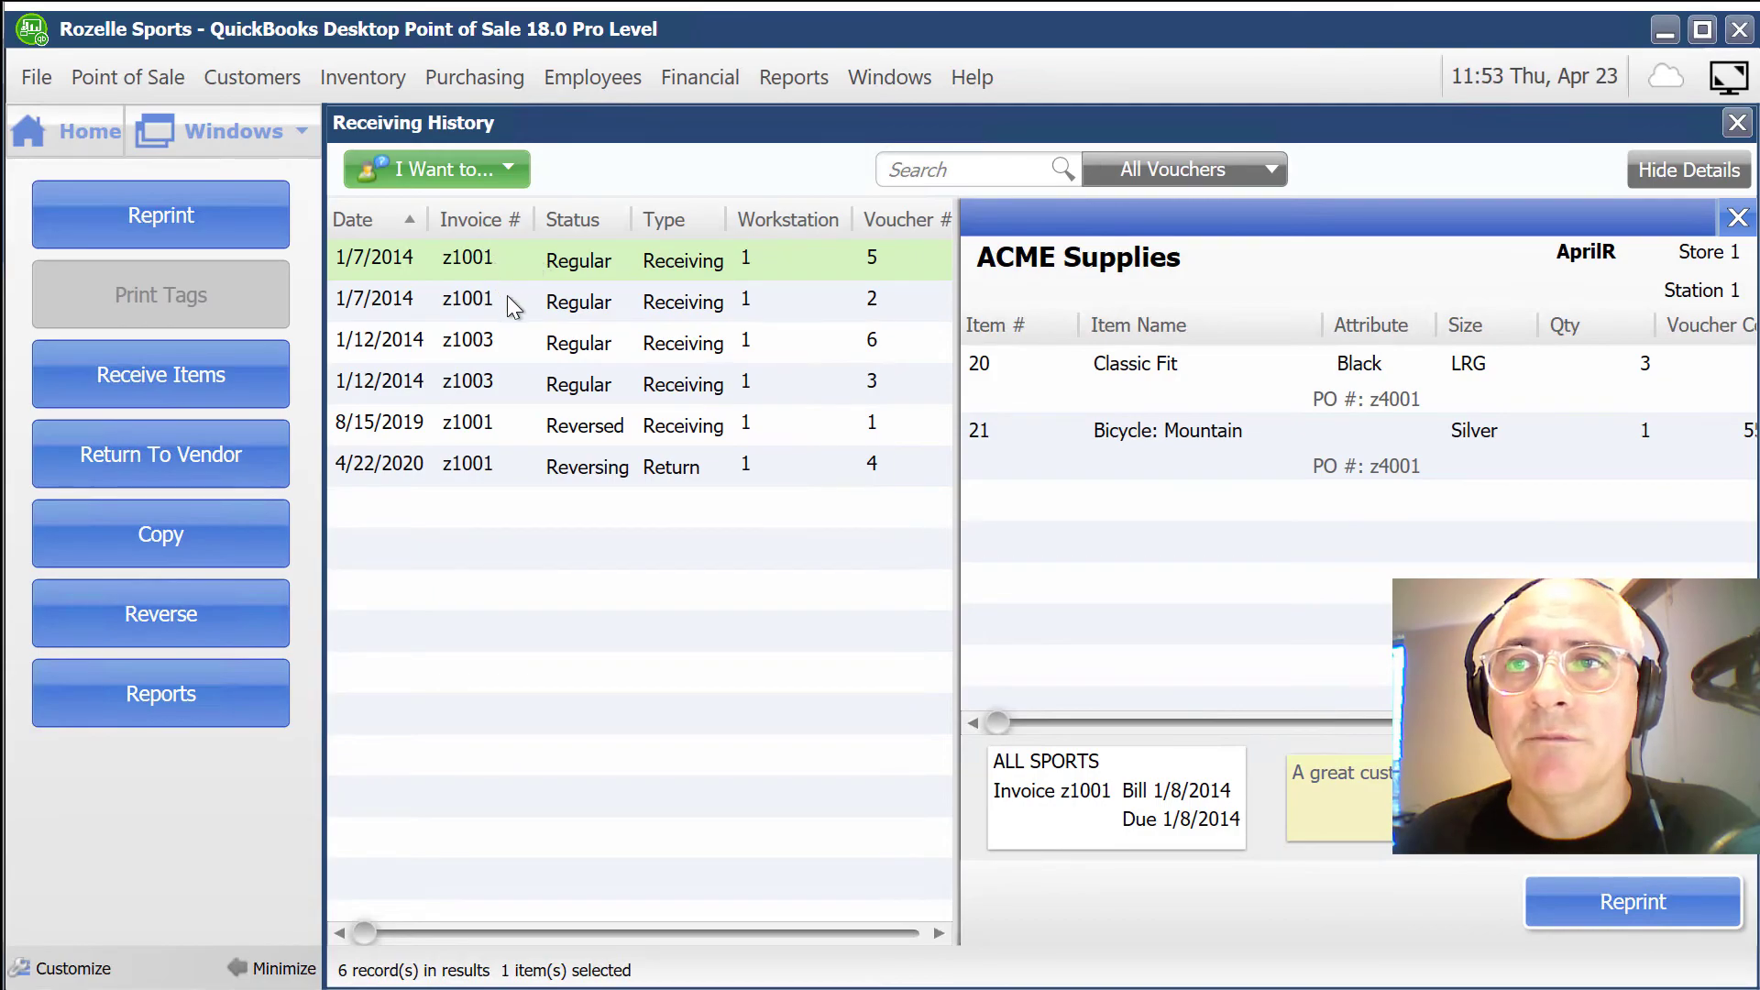
pyautogui.click(510, 297)
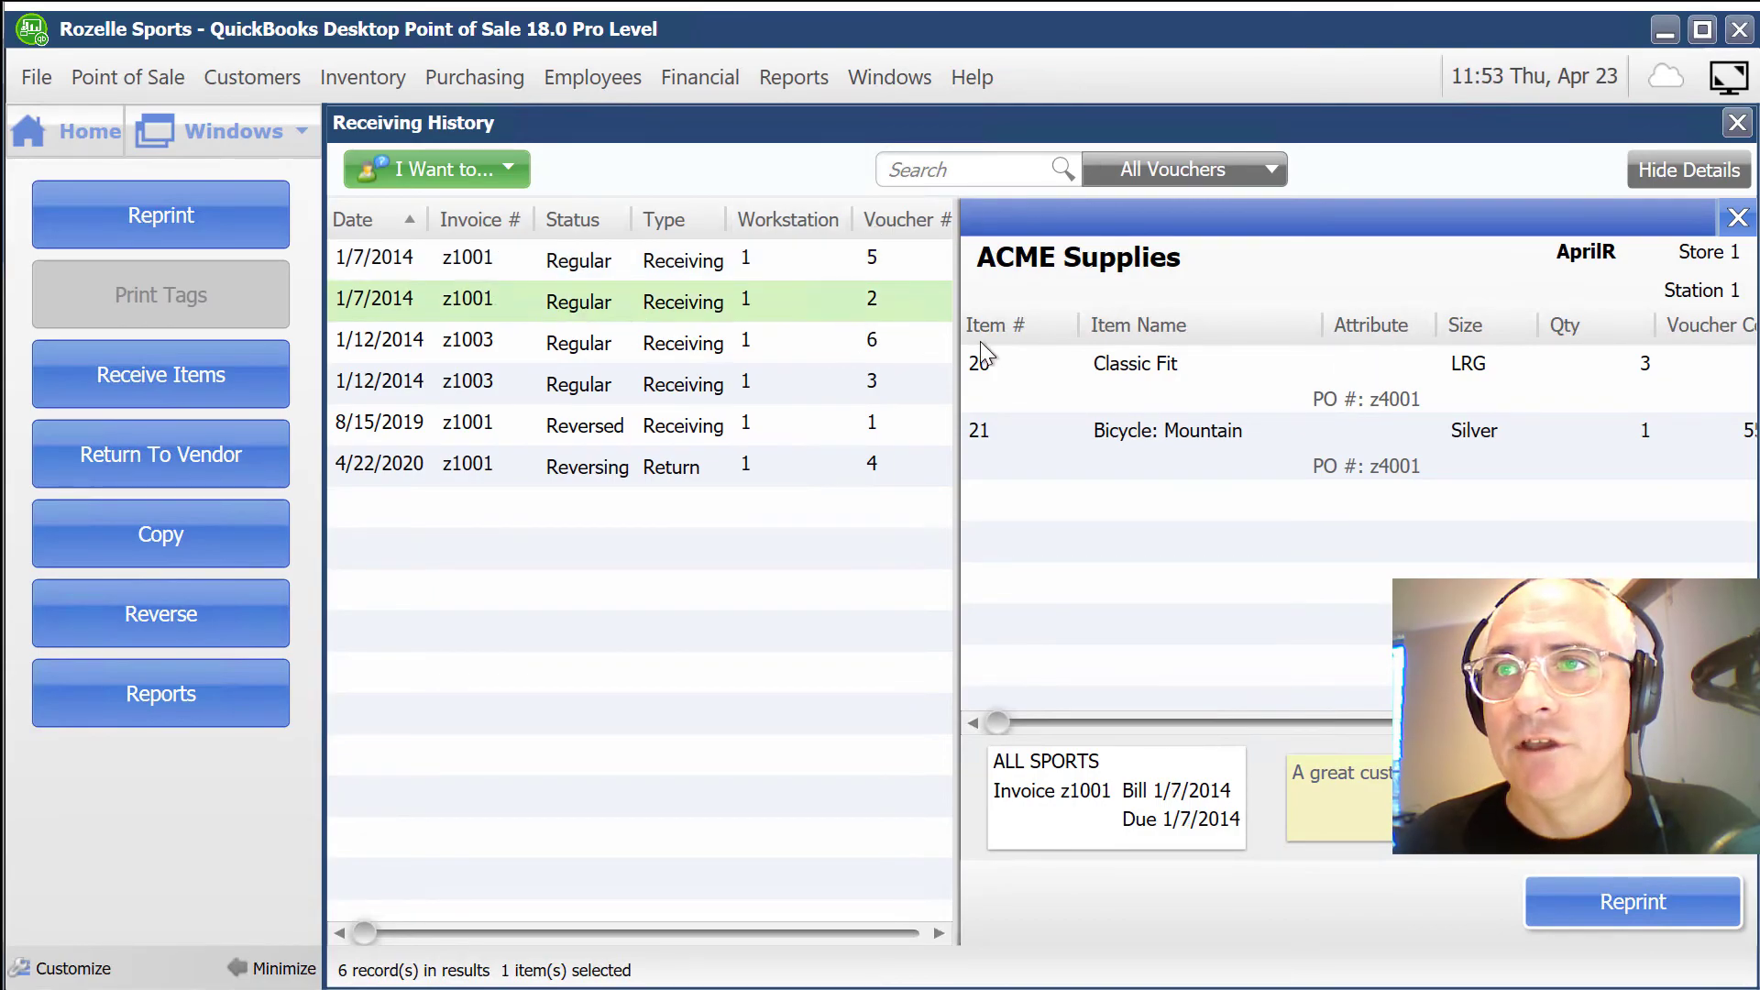
pyautogui.click(629, 345)
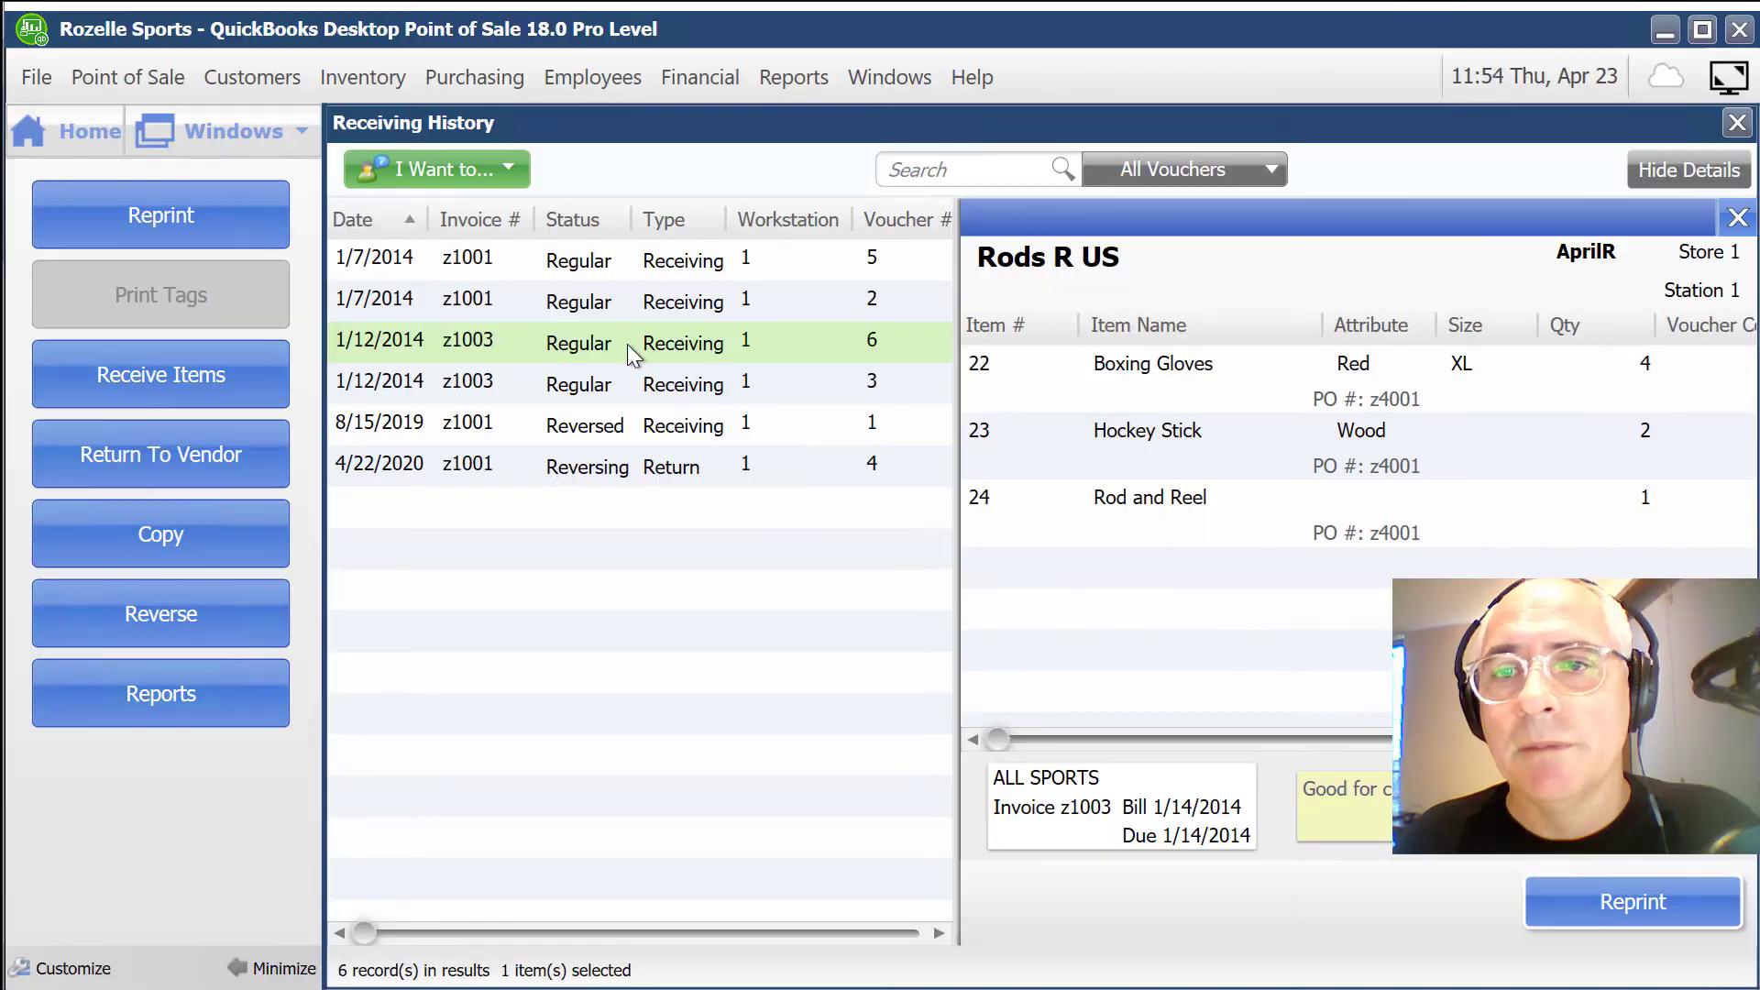
pyautogui.hotkey('alt', 'Tab')
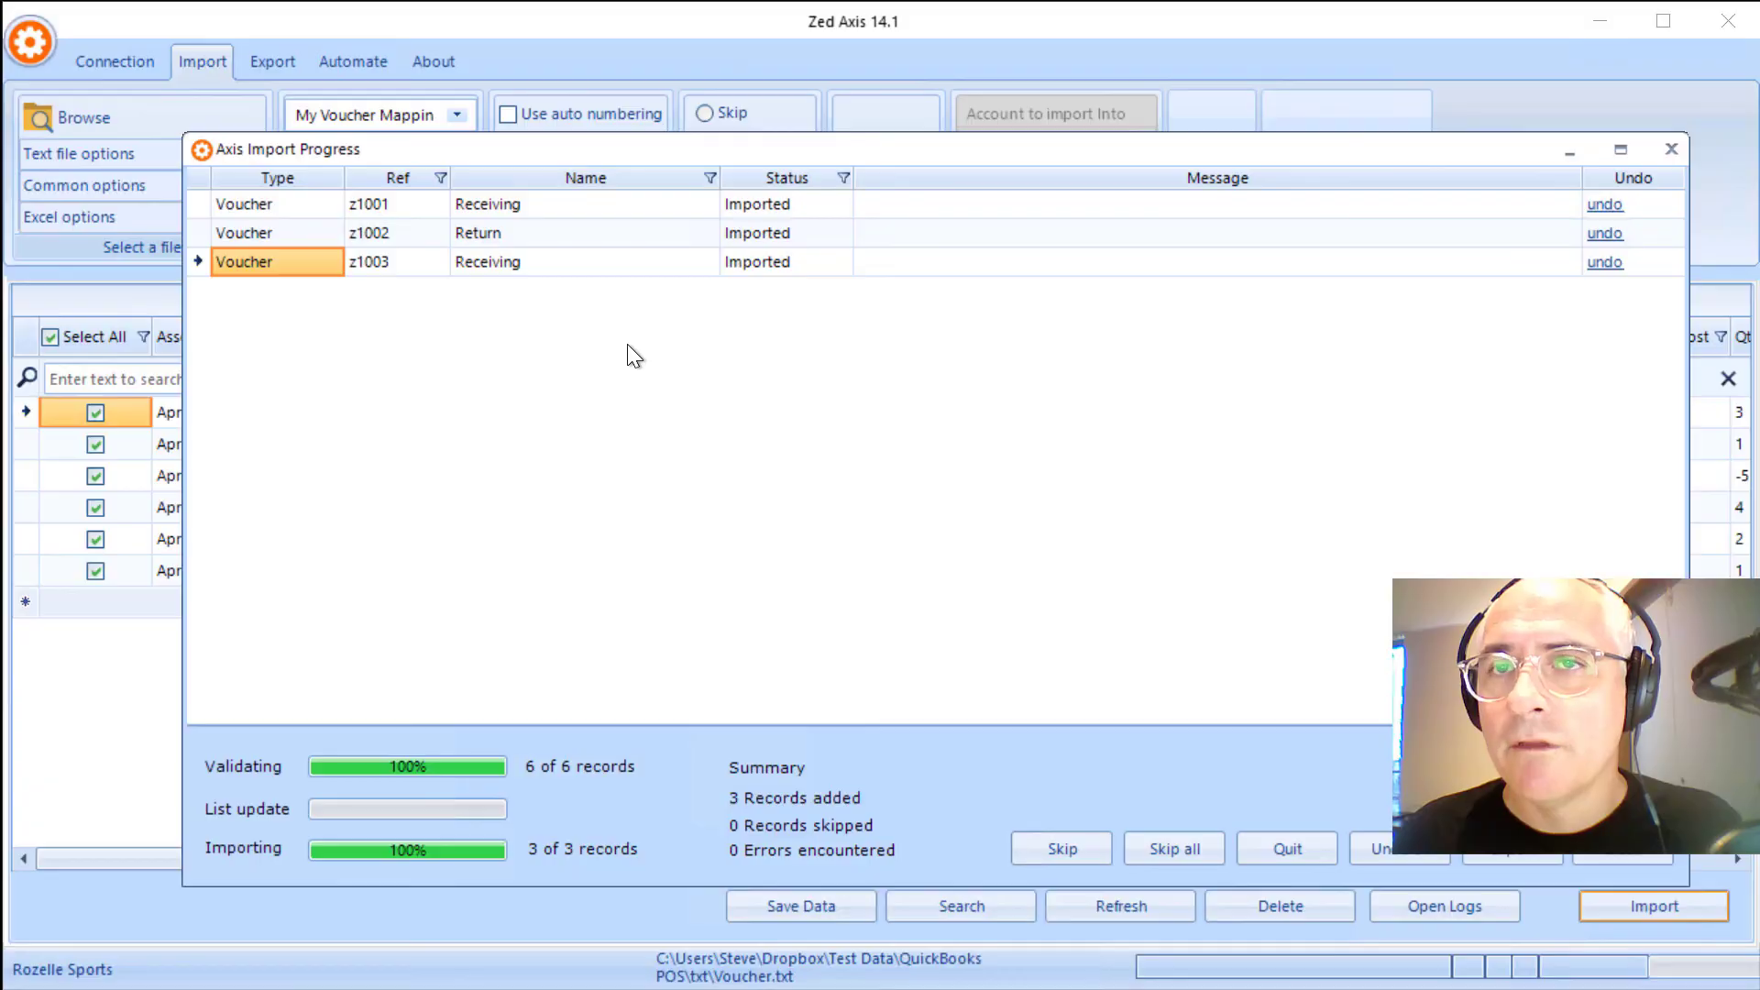
pyautogui.click(1625, 859)
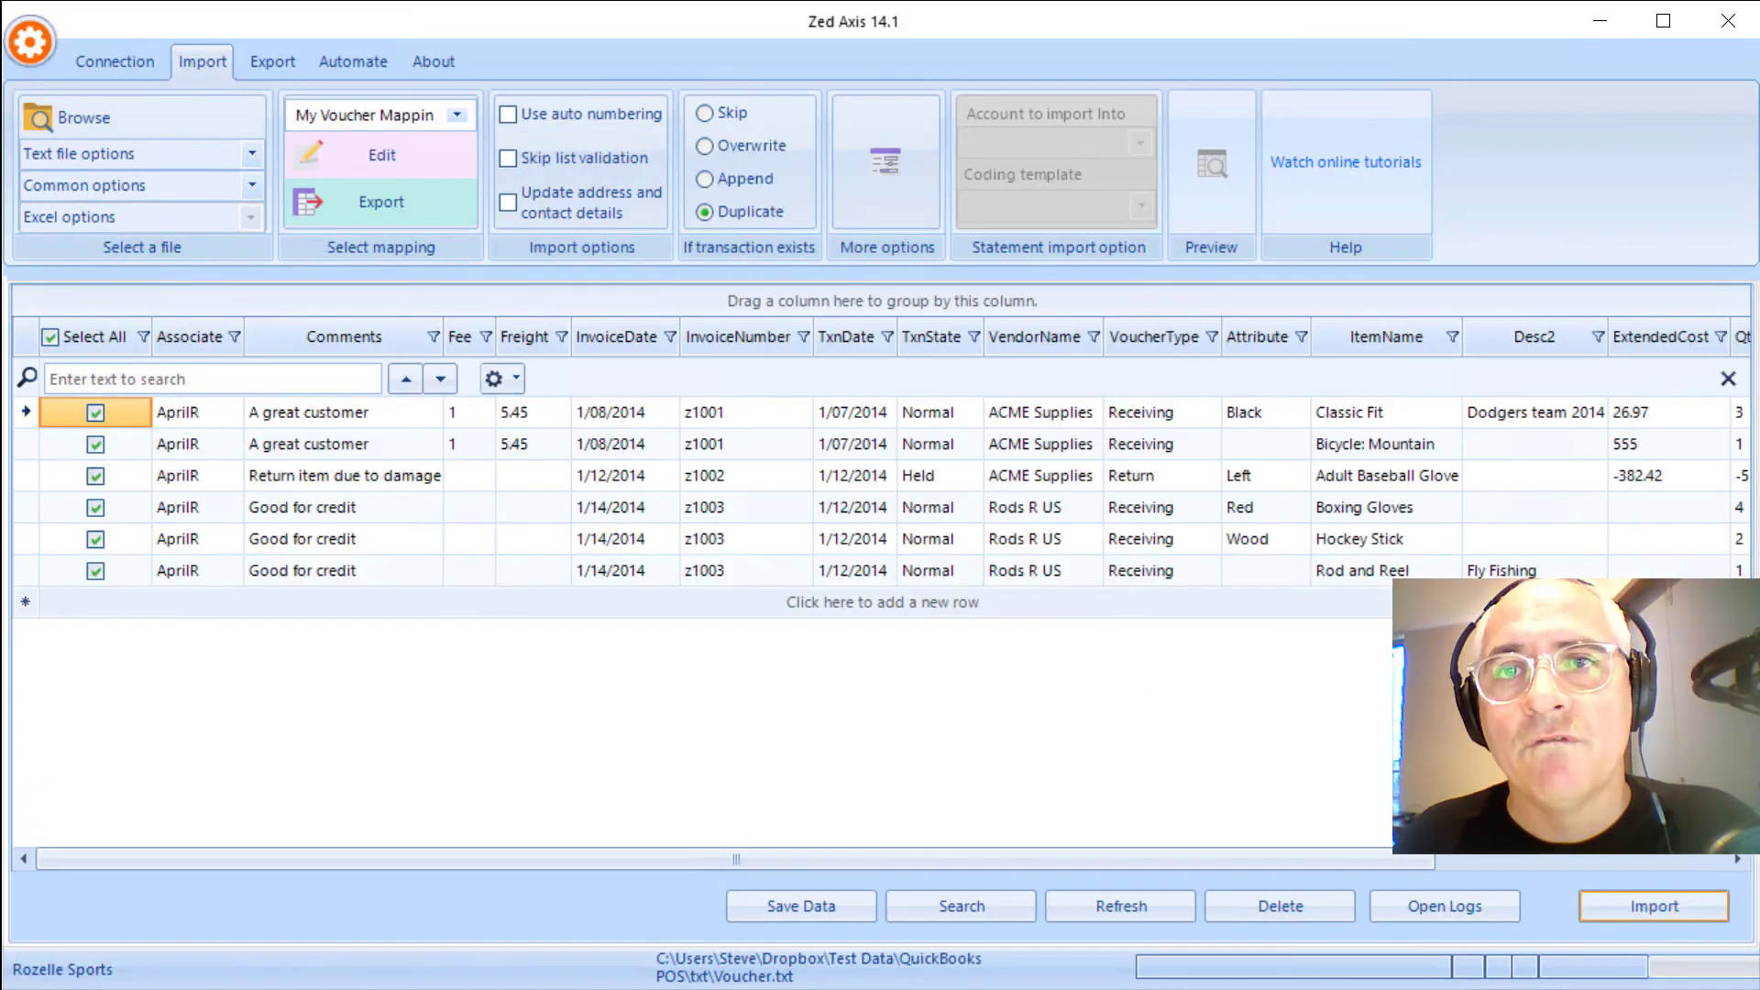